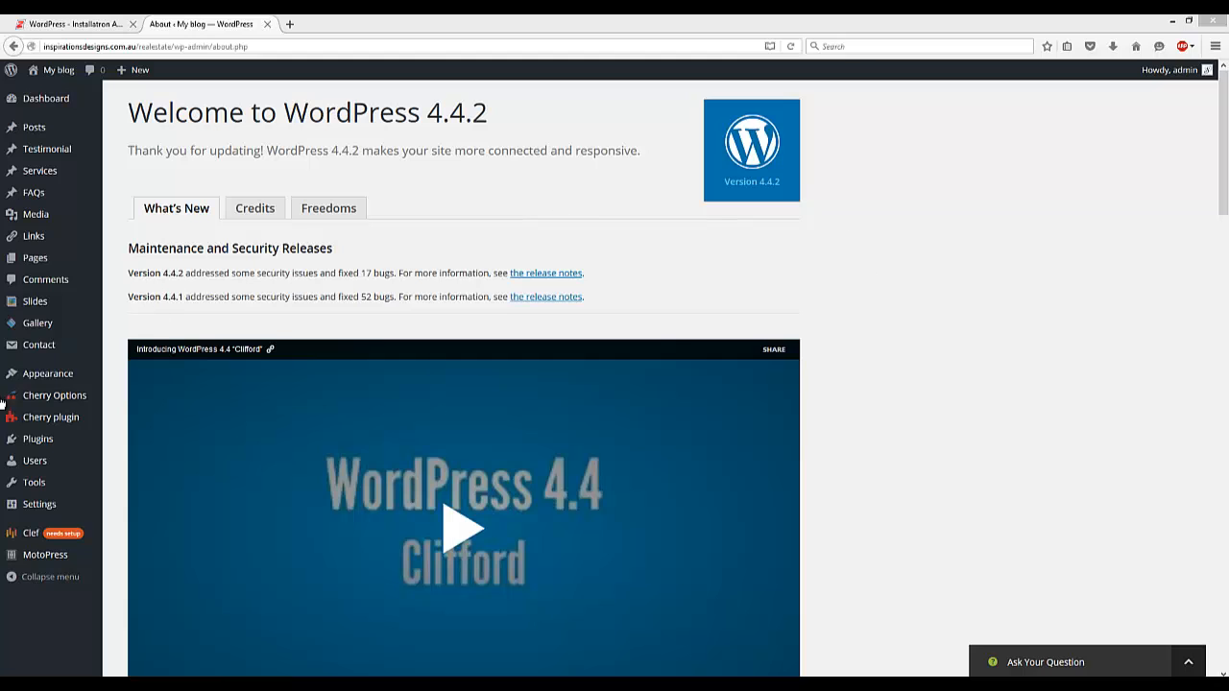
Step: Install the WordPress Importer plugin from the import tools, activate it and run the importer
{"action": "mouse_move", "coordinate": [28, 487]}
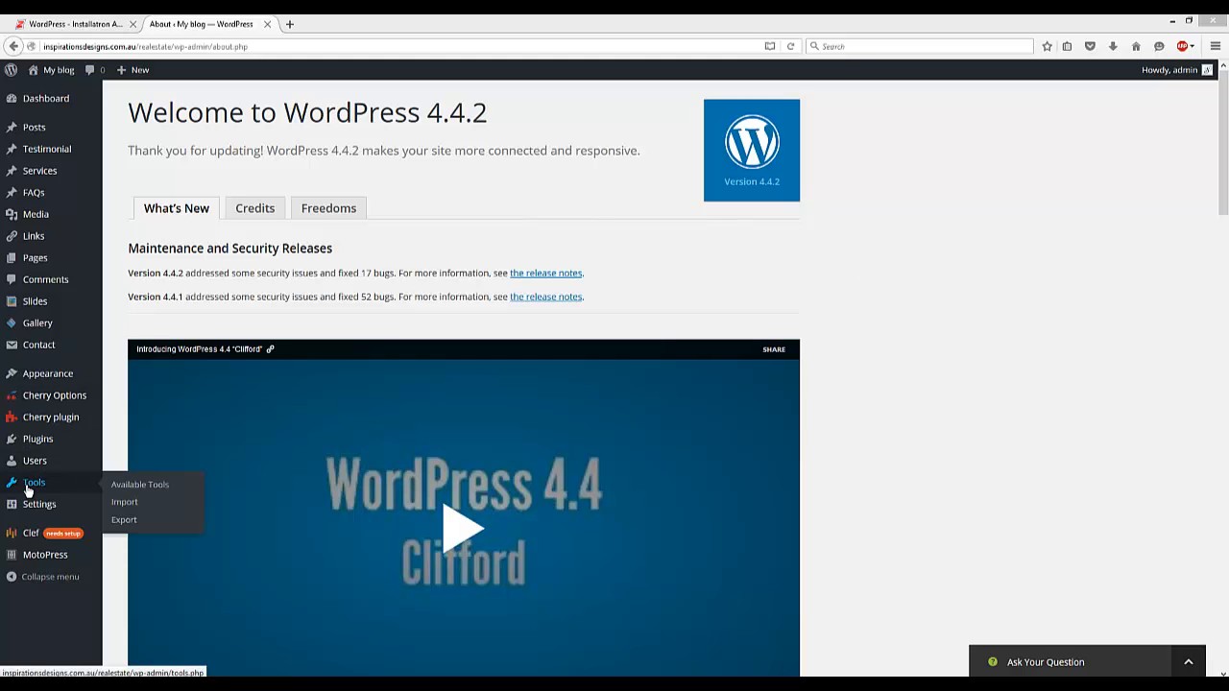
{"action": "left_click", "coordinate": [119, 509]}
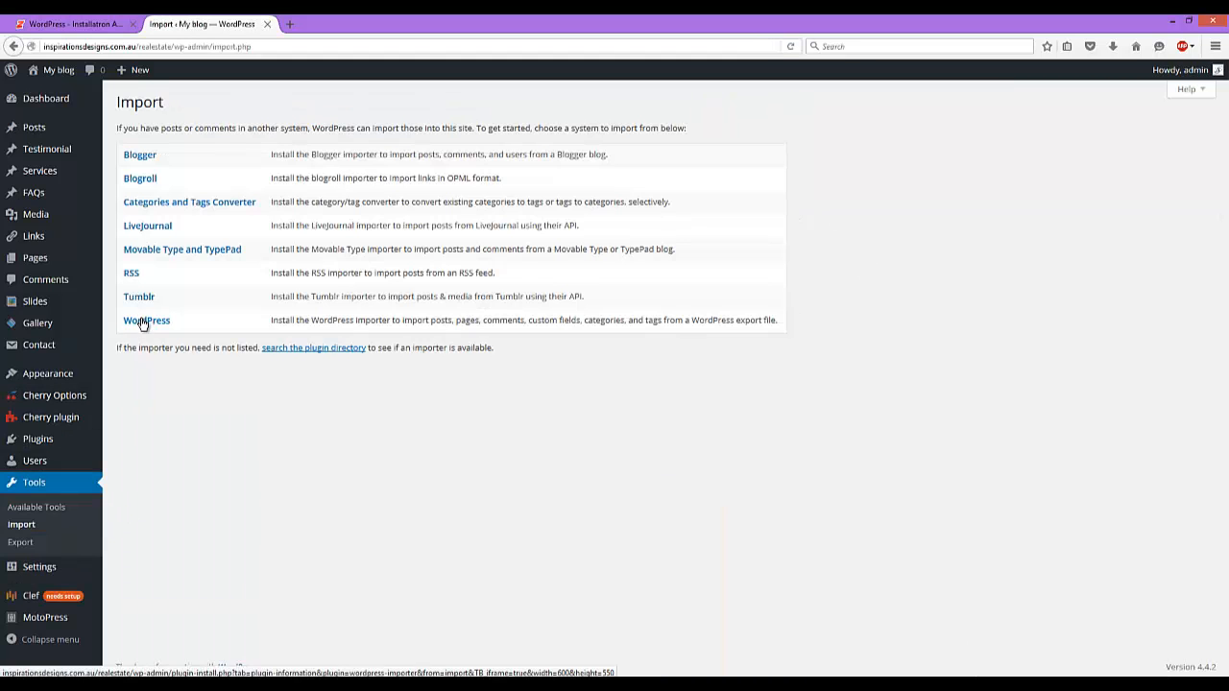
{"action": "left_click", "coordinate": [142, 324]}
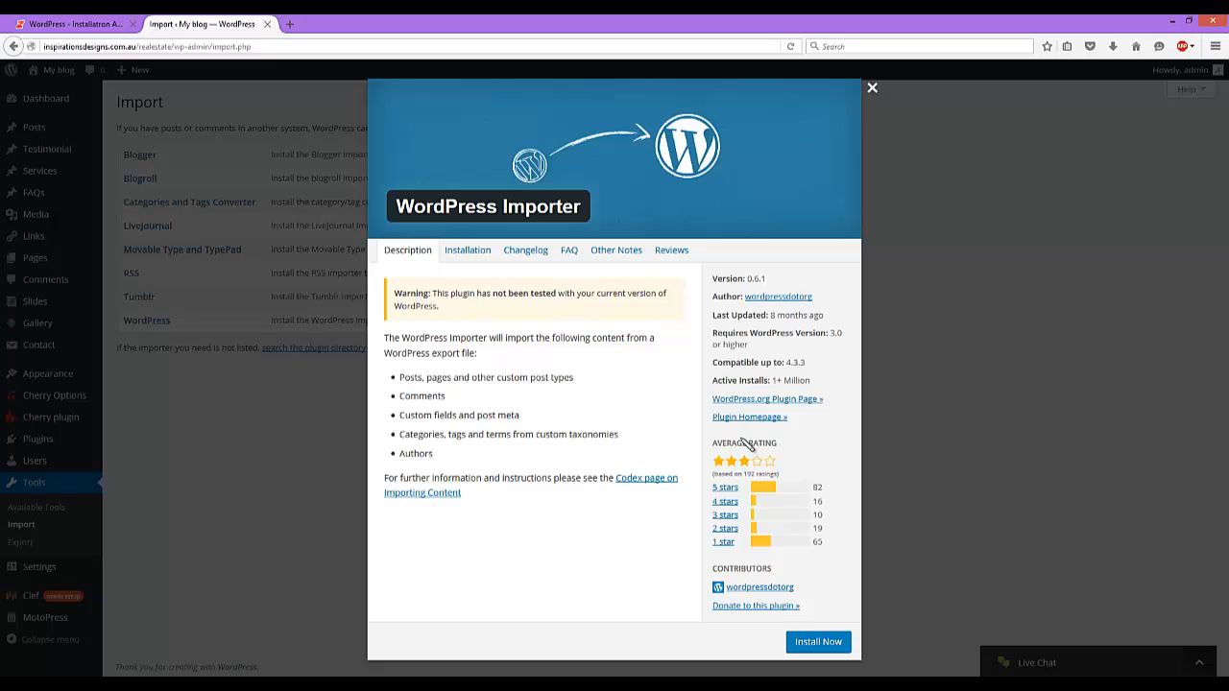
{"action": "left_click", "coordinate": [820, 648]}
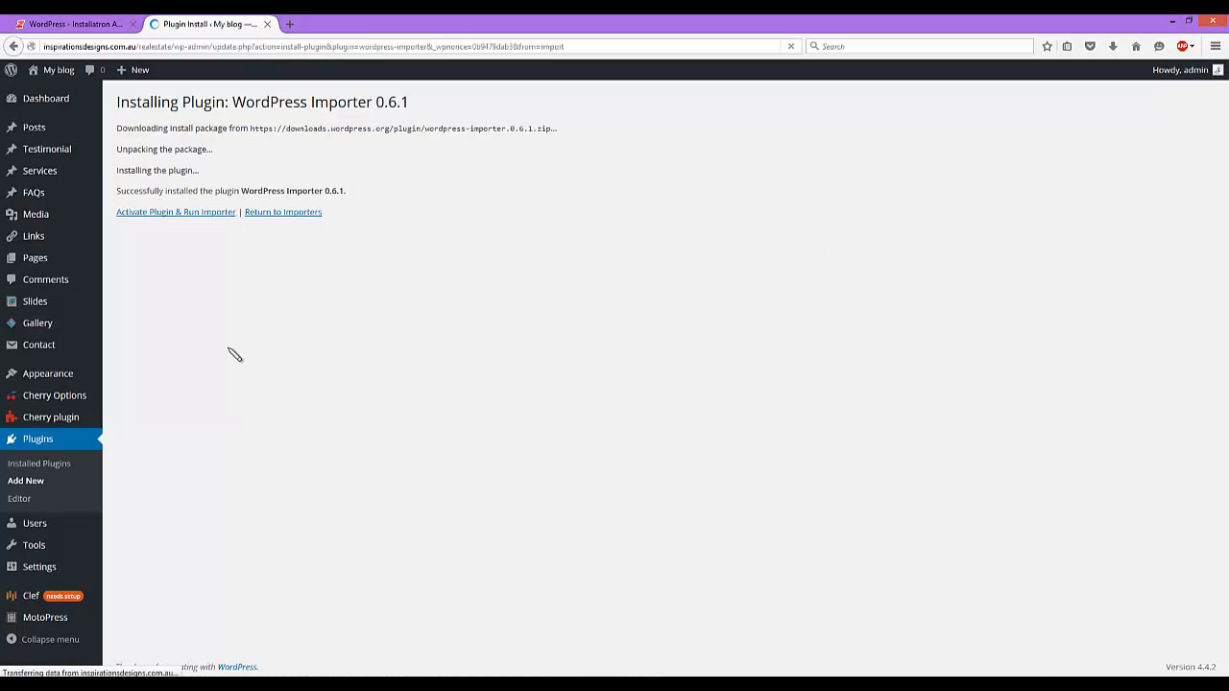
{"action": "left_click", "coordinate": [168, 213]}
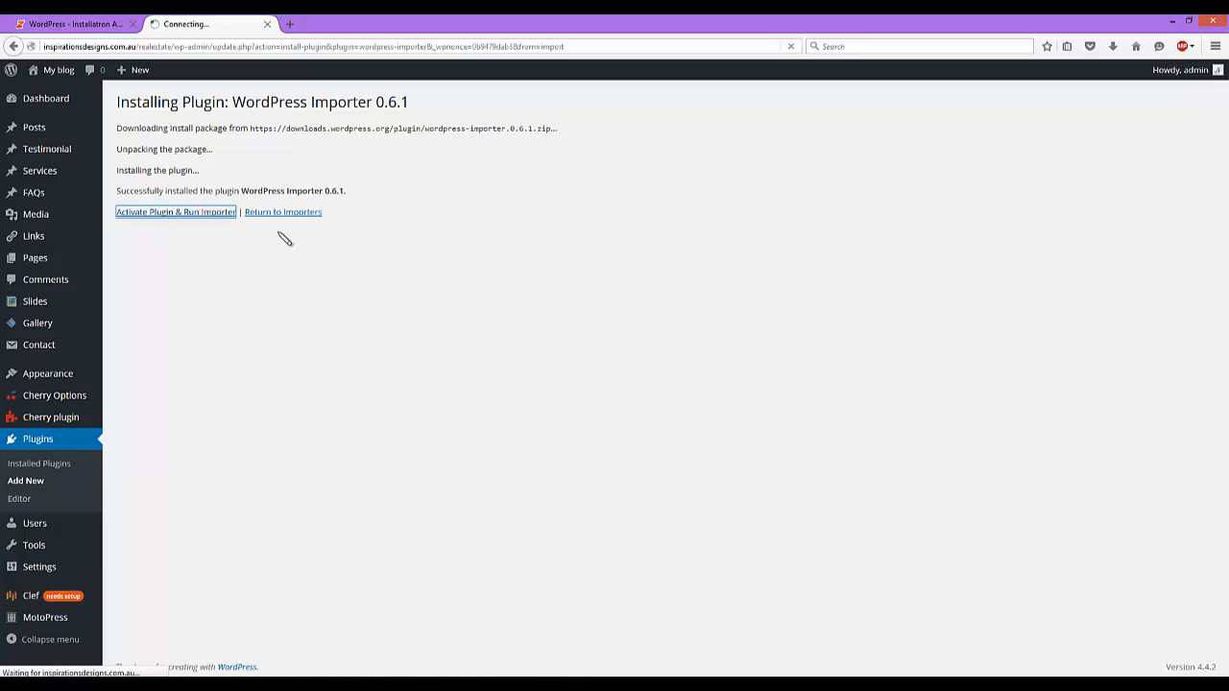
Step: Upload sample_data.xml from the template's theme/sample_data folder as the file to import
{"action": "left_click", "coordinate": [364, 175]}
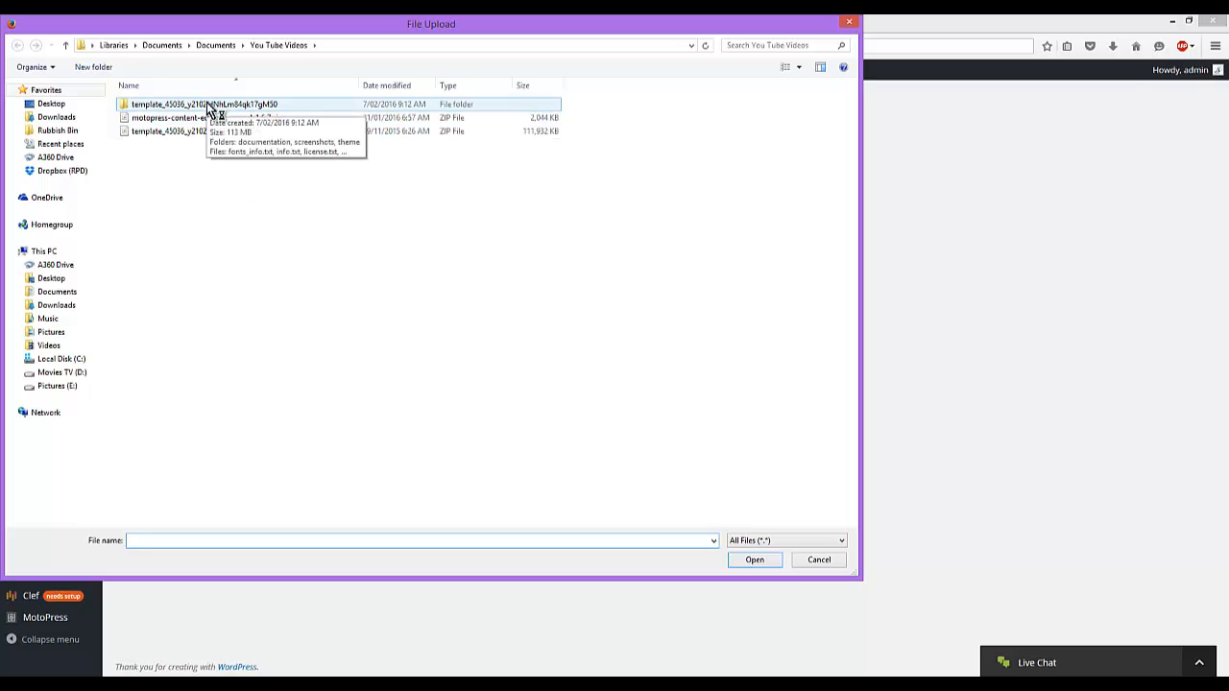
{"action": "double_click", "coordinate": [207, 104]}
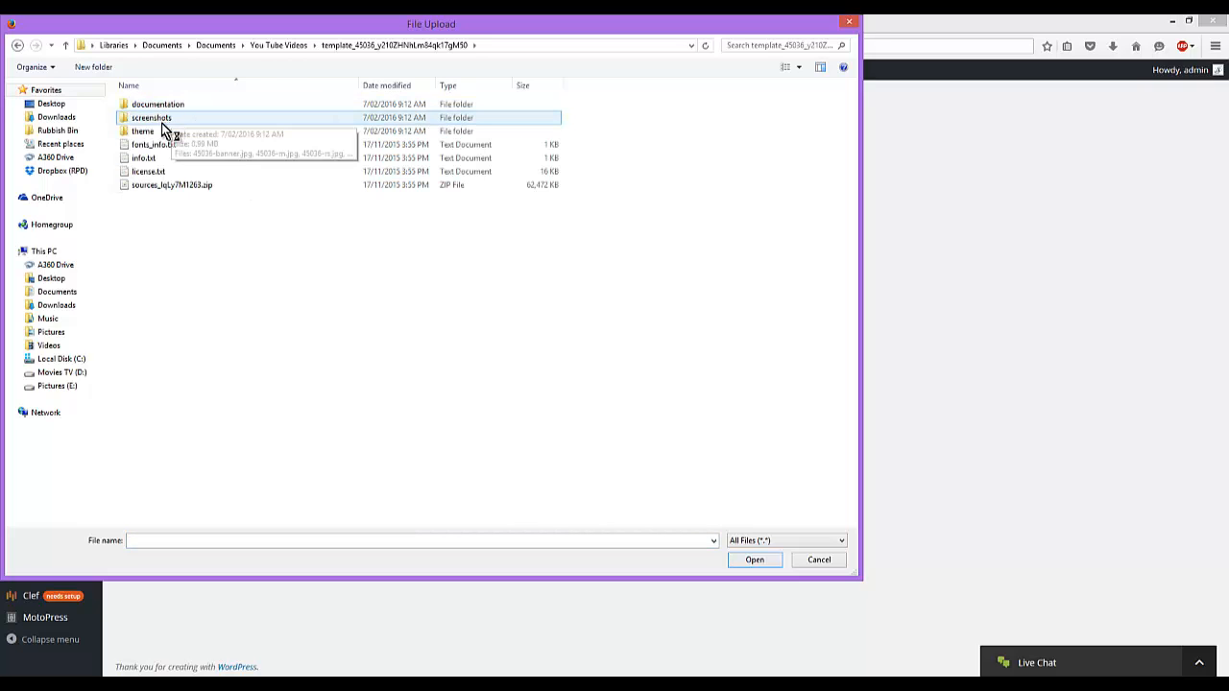
{"action": "double_click", "coordinate": [156, 132]}
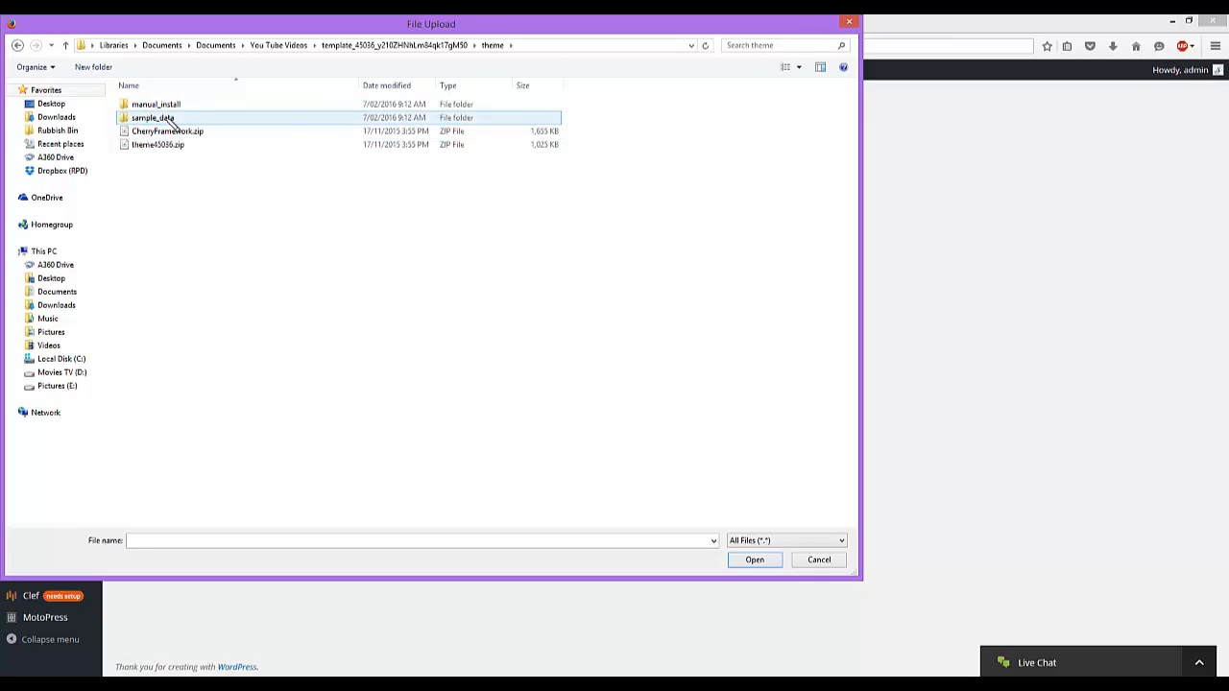
{"action": "double_click", "coordinate": [173, 119]}
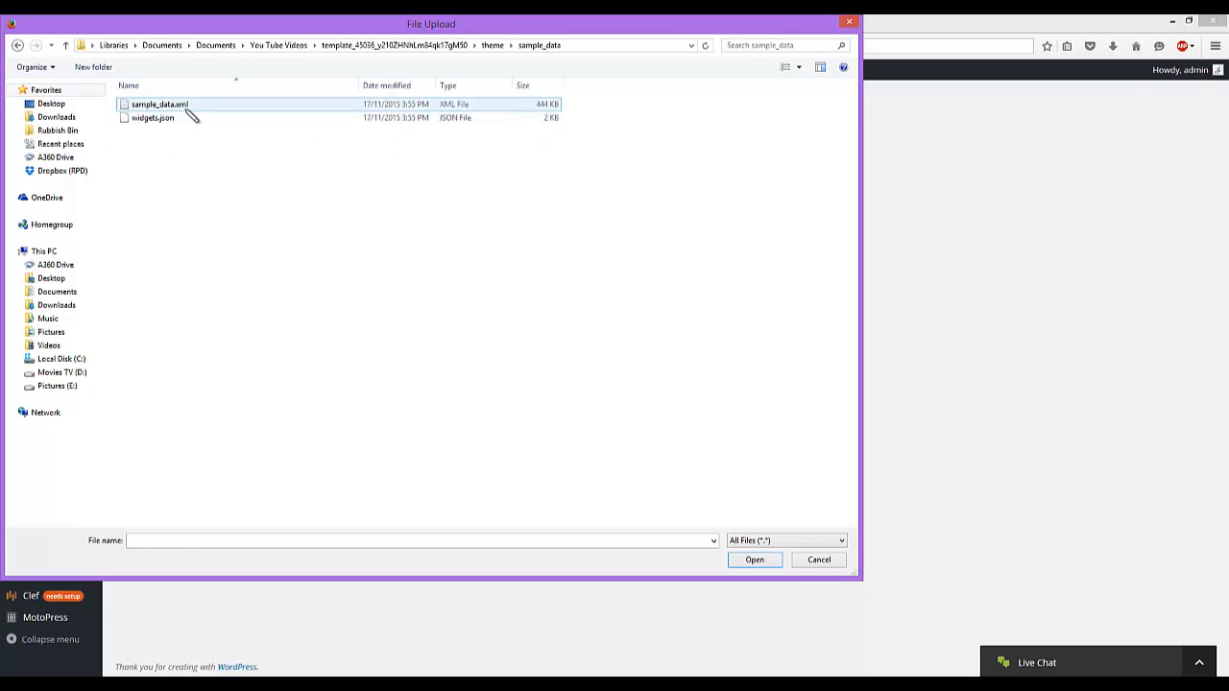
{"action": "left_click", "coordinate": [188, 107]}
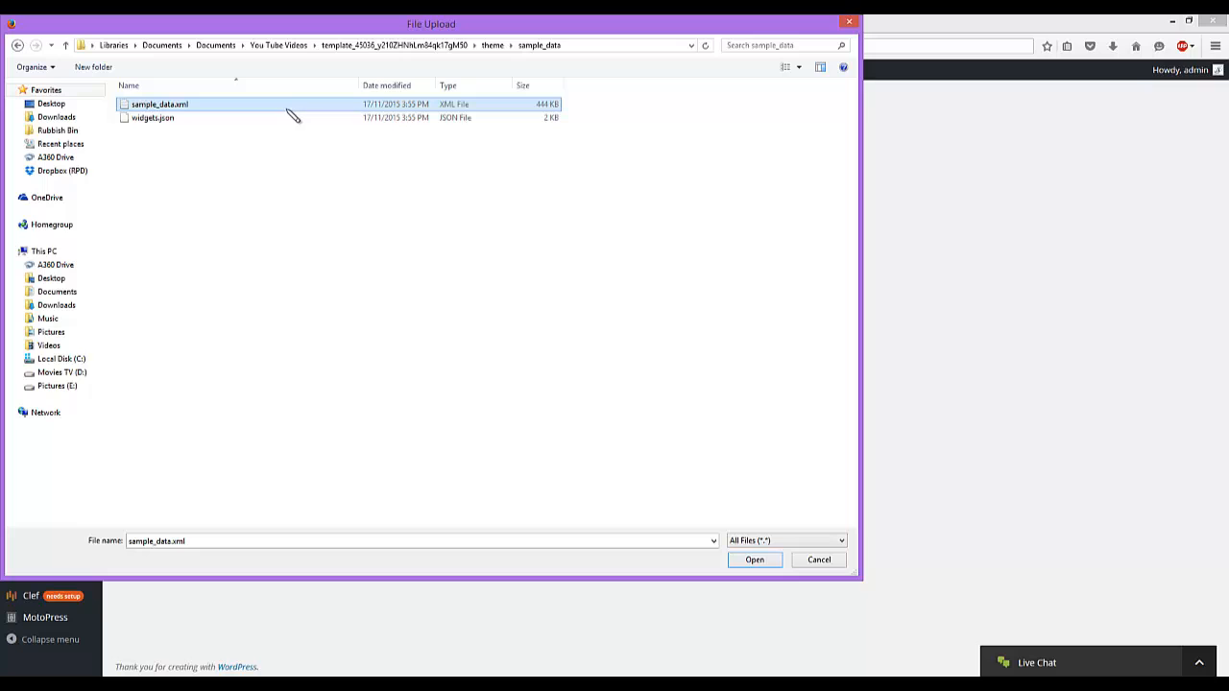
{"action": "left_click", "coordinate": [765, 561]}
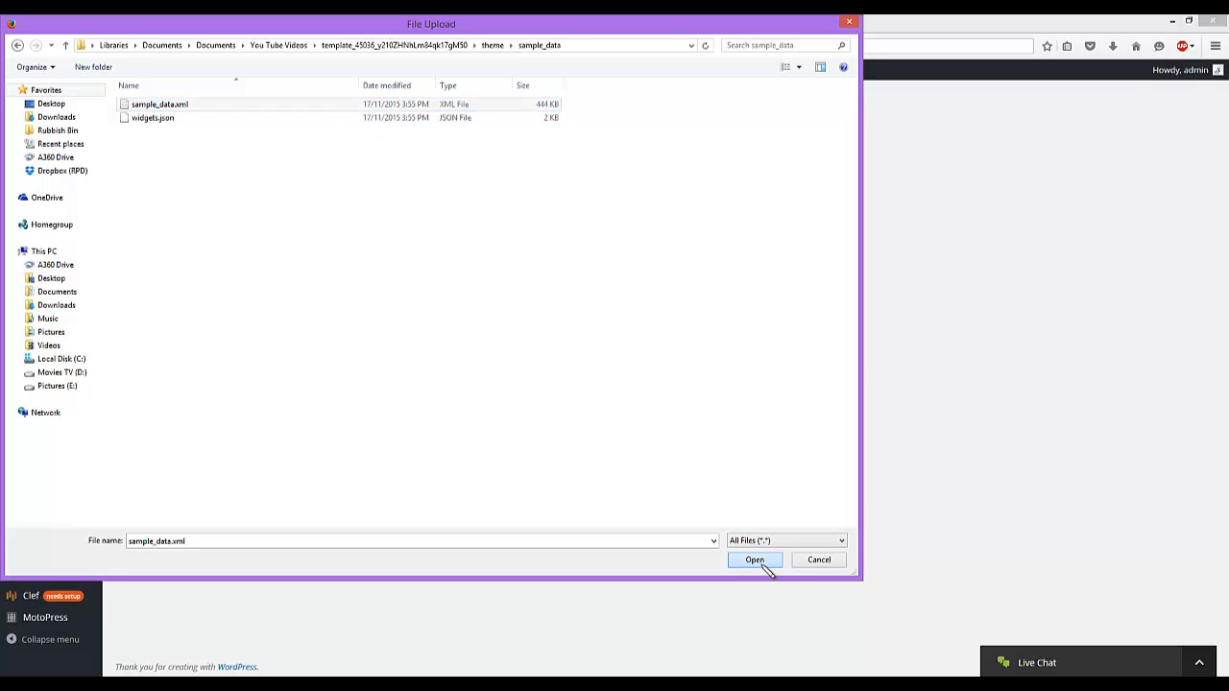
{"action": "left_click", "coordinate": [204, 217]}
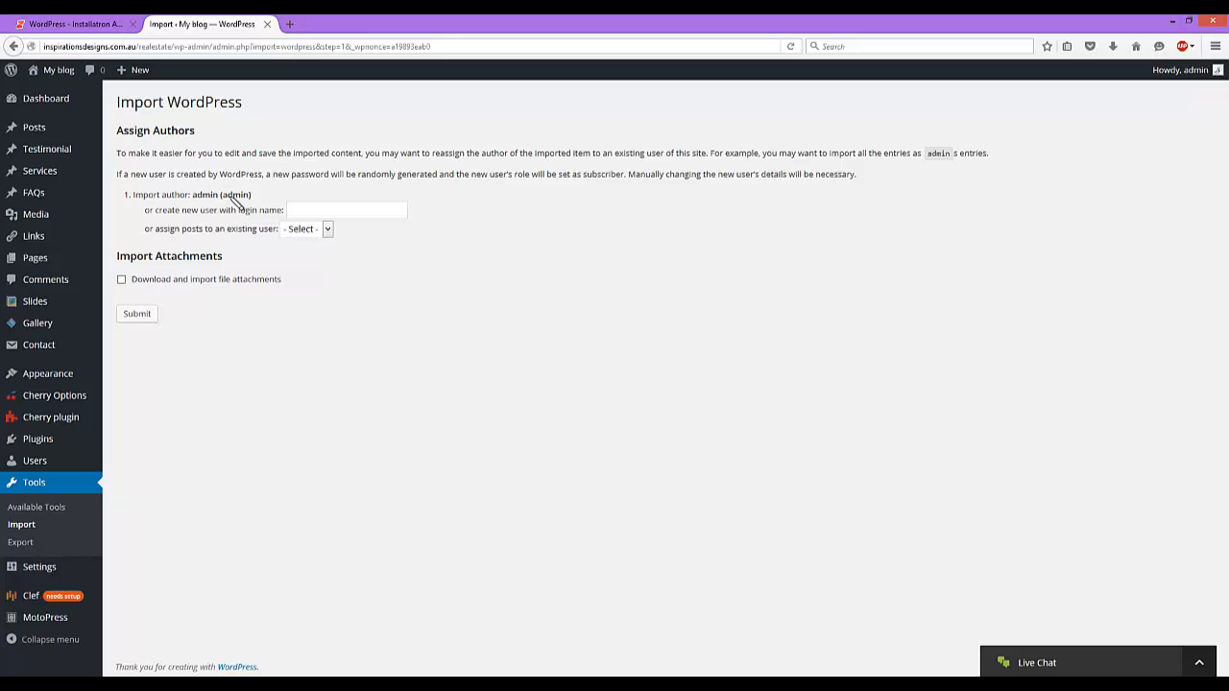
Step: Assign the imported posts to the existing user admin, enable downloading of file attachments, and submit the import
{"action": "left_click", "coordinate": [328, 229]}
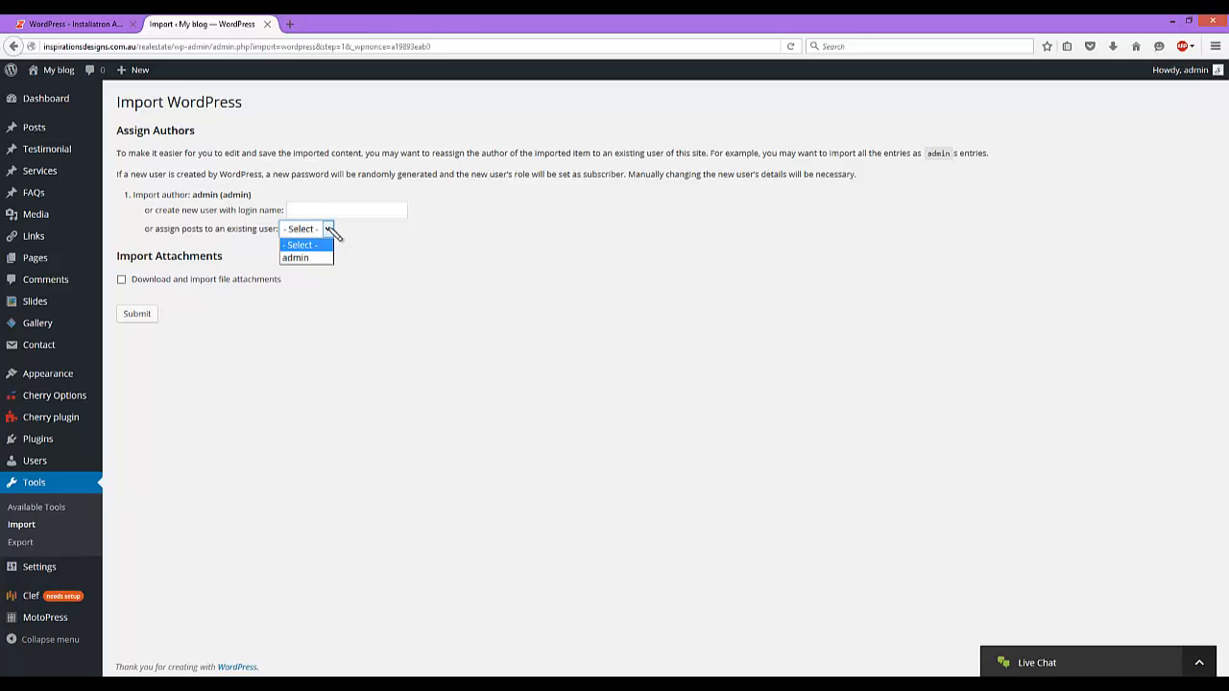
{"action": "left_click", "coordinate": [305, 256]}
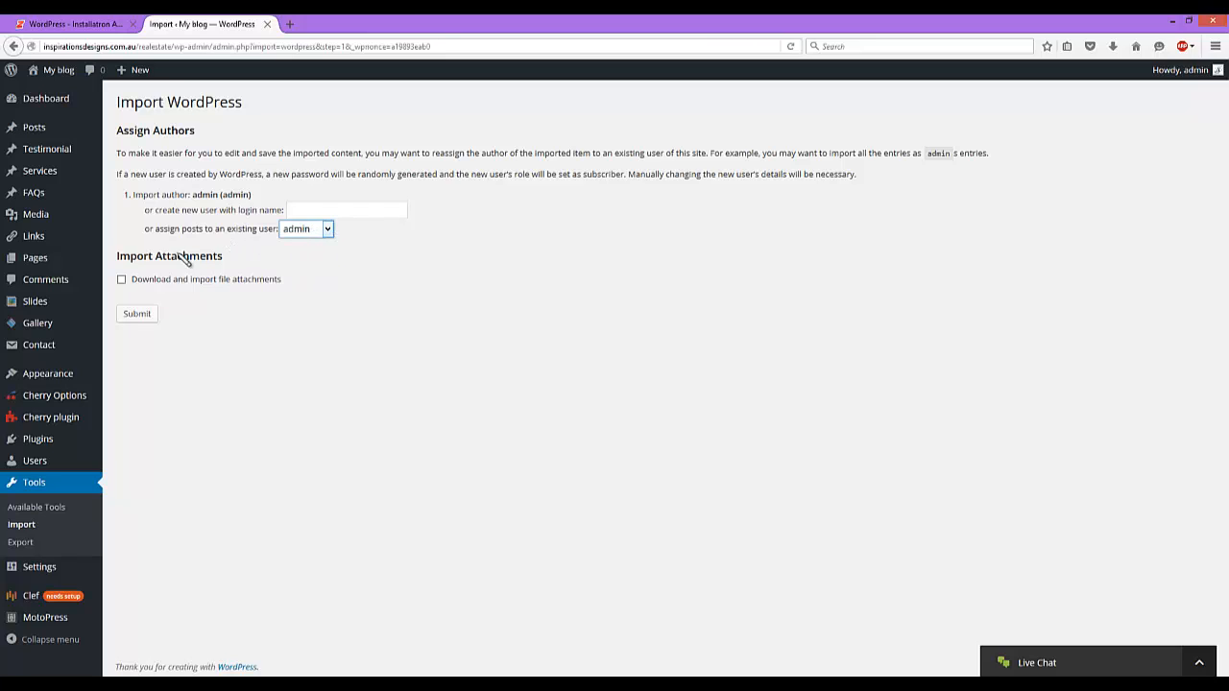
{"action": "left_click", "coordinate": [123, 282]}
{"action": "left_click", "coordinate": [123, 281]}
{"action": "left_click", "coordinate": [135, 317]}
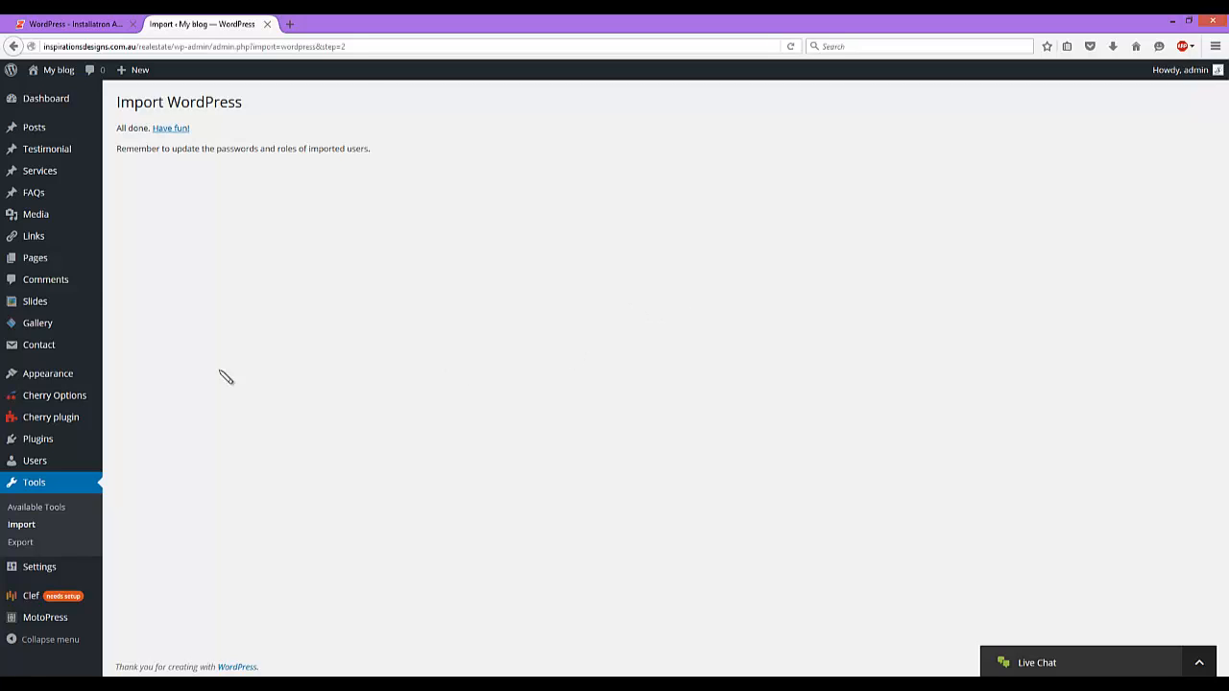
Step: Examine the imported sample content in the site's Pages, Posts, Slides and Media Library lists
{"action": "left_click", "coordinate": [31, 261]}
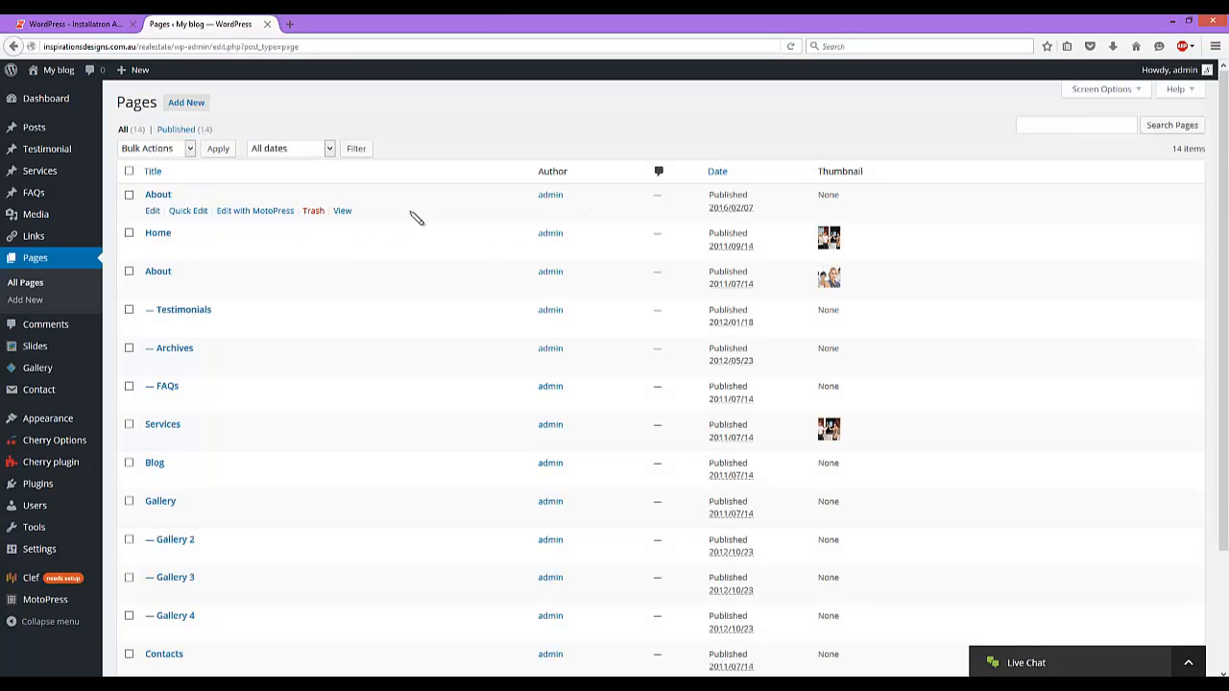
{"action": "scroll", "coordinate": [415, 218], "scroll_direction": "down", "scroll_amount": 3}
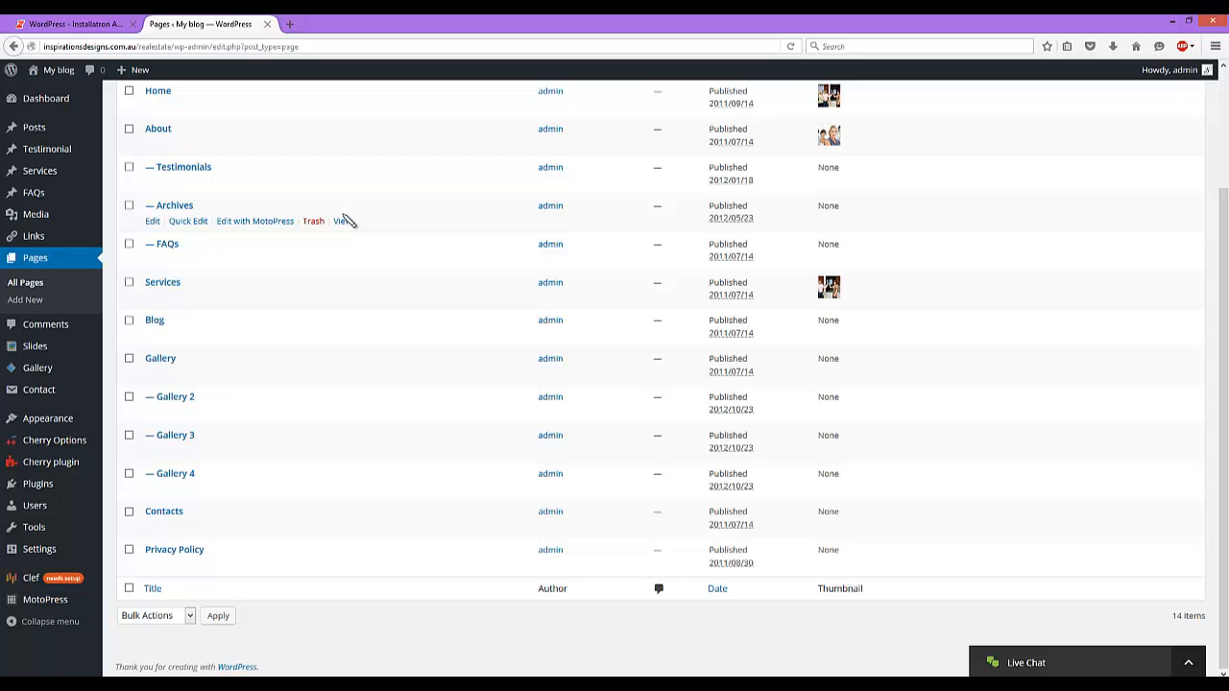
{"action": "scroll", "coordinate": [339, 214], "scroll_direction": "up", "scroll_amount": 3}
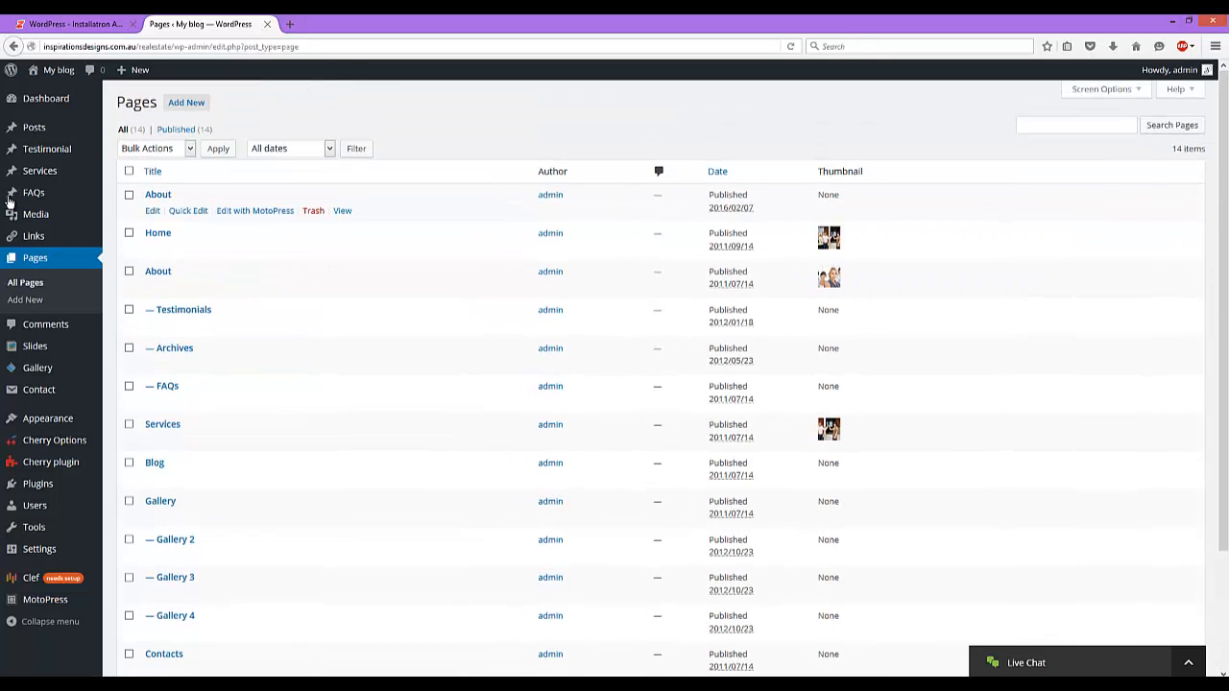
{"action": "left_click", "coordinate": [35, 131]}
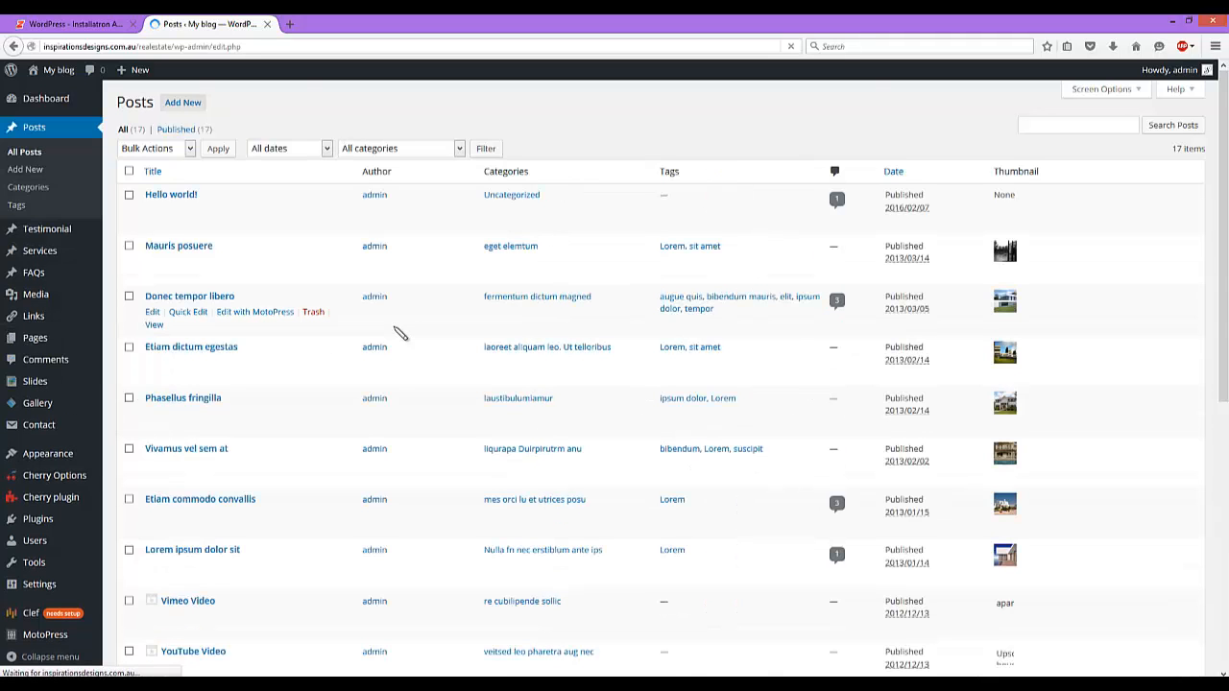
{"action": "scroll", "coordinate": [399, 329], "scroll_direction": "down", "scroll_amount": 3}
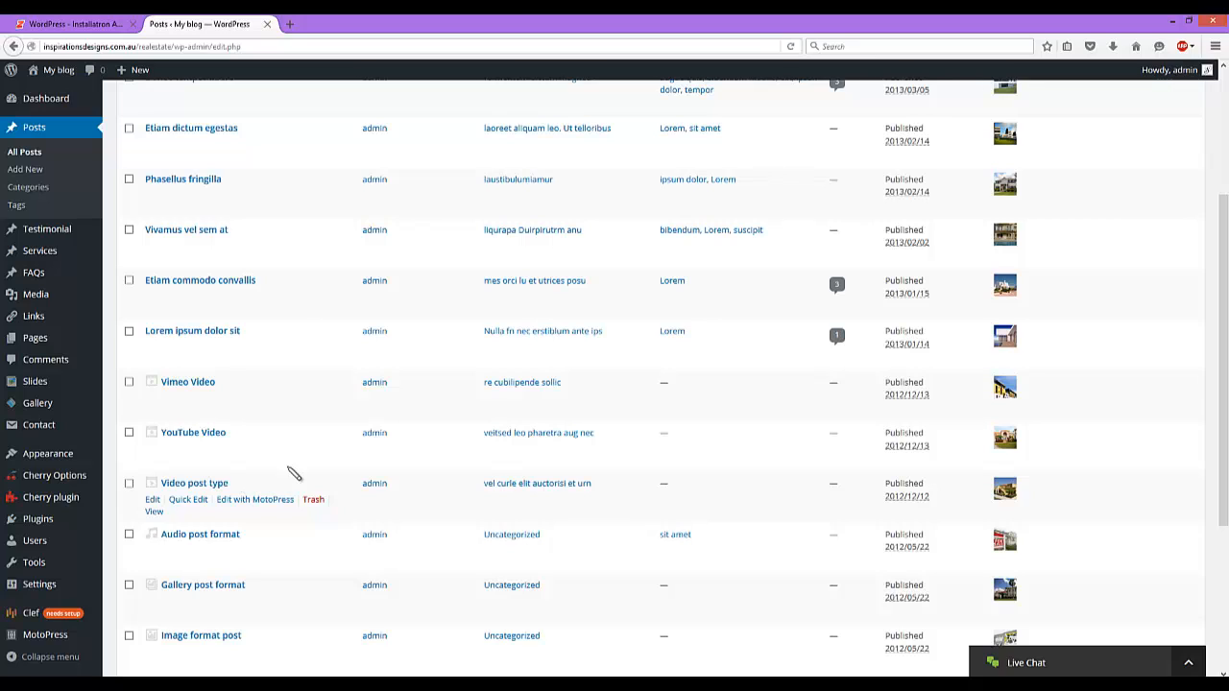
{"action": "left_click", "coordinate": [166, 386]}
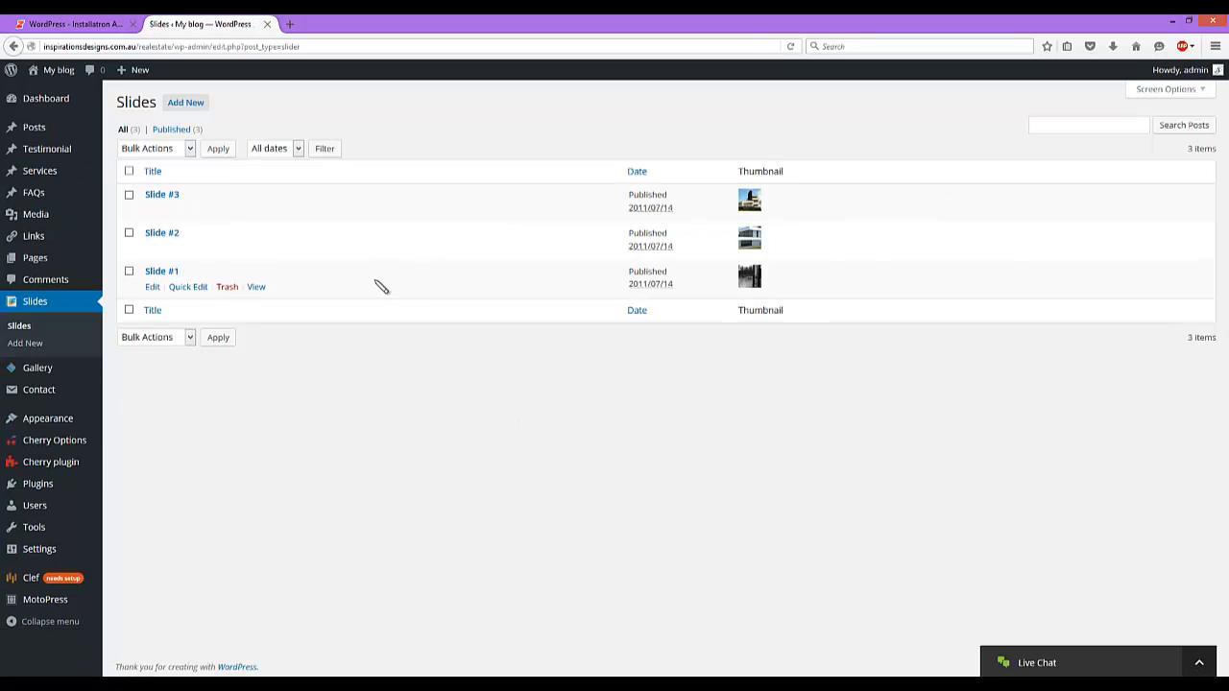
{"action": "left_click", "coordinate": [27, 221]}
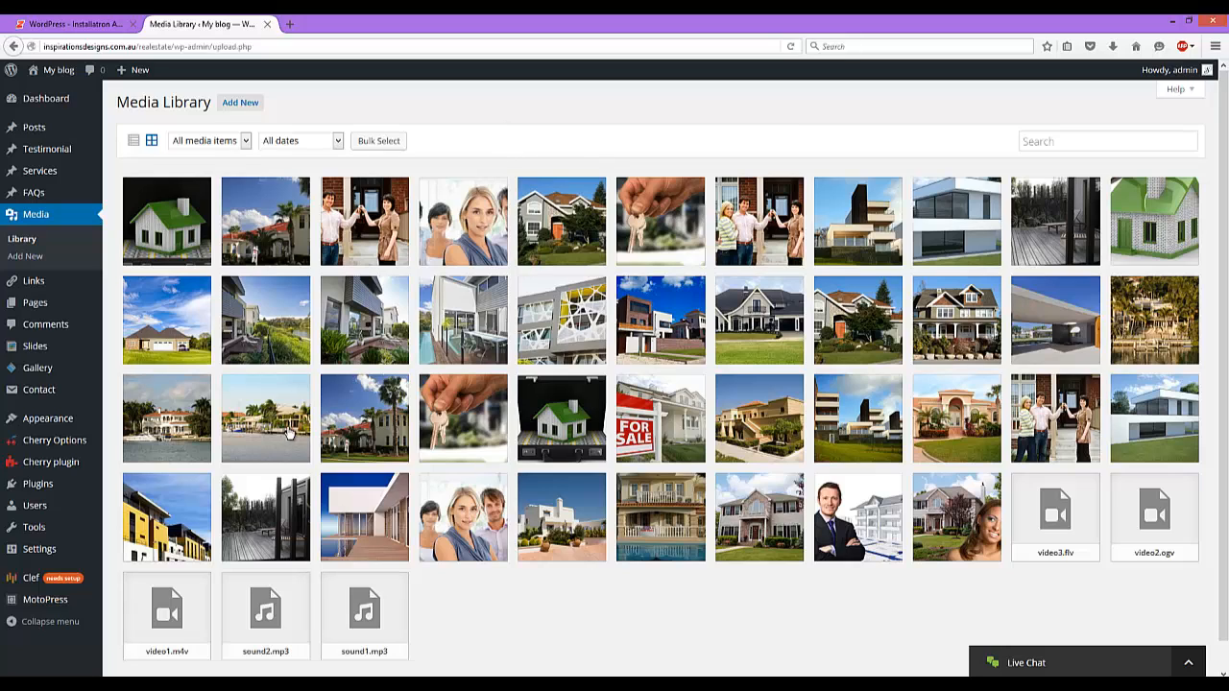
Step: Check which navigation menus are available for editing and load the Top Links menu to view its structure
{"action": "mouse_move", "coordinate": [106, 420]}
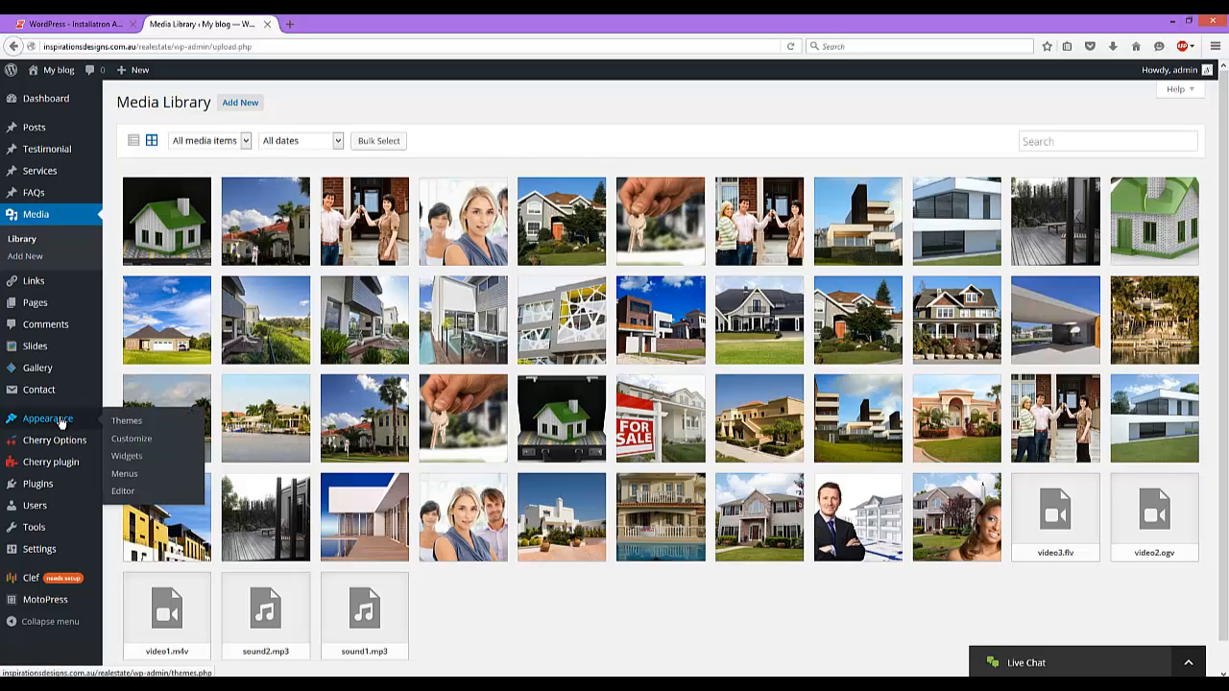
{"action": "left_click", "coordinate": [130, 477]}
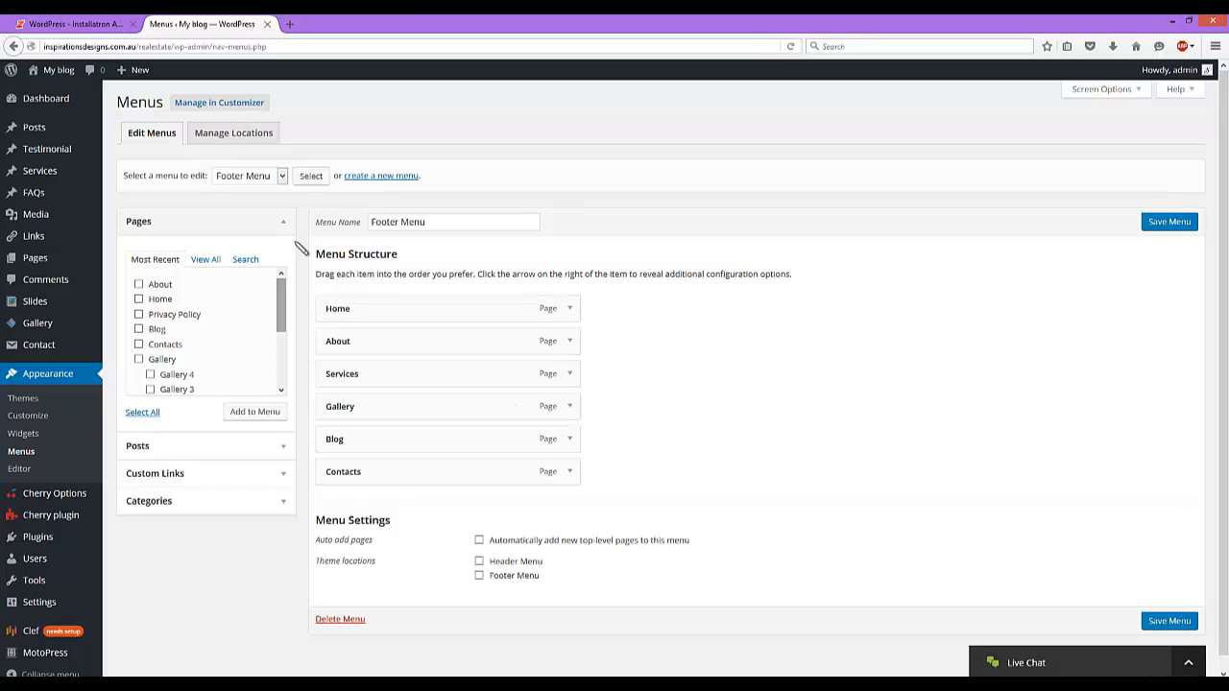
{"action": "left_click", "coordinate": [282, 177]}
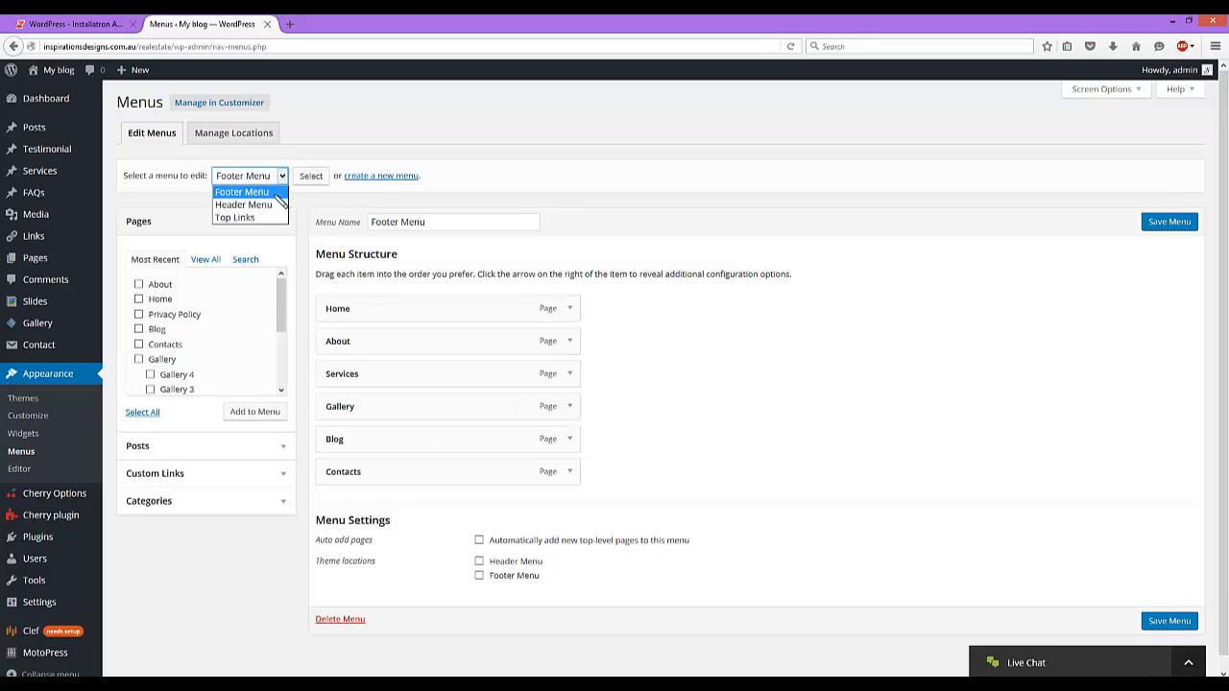
{"action": "left_click", "coordinate": [271, 209]}
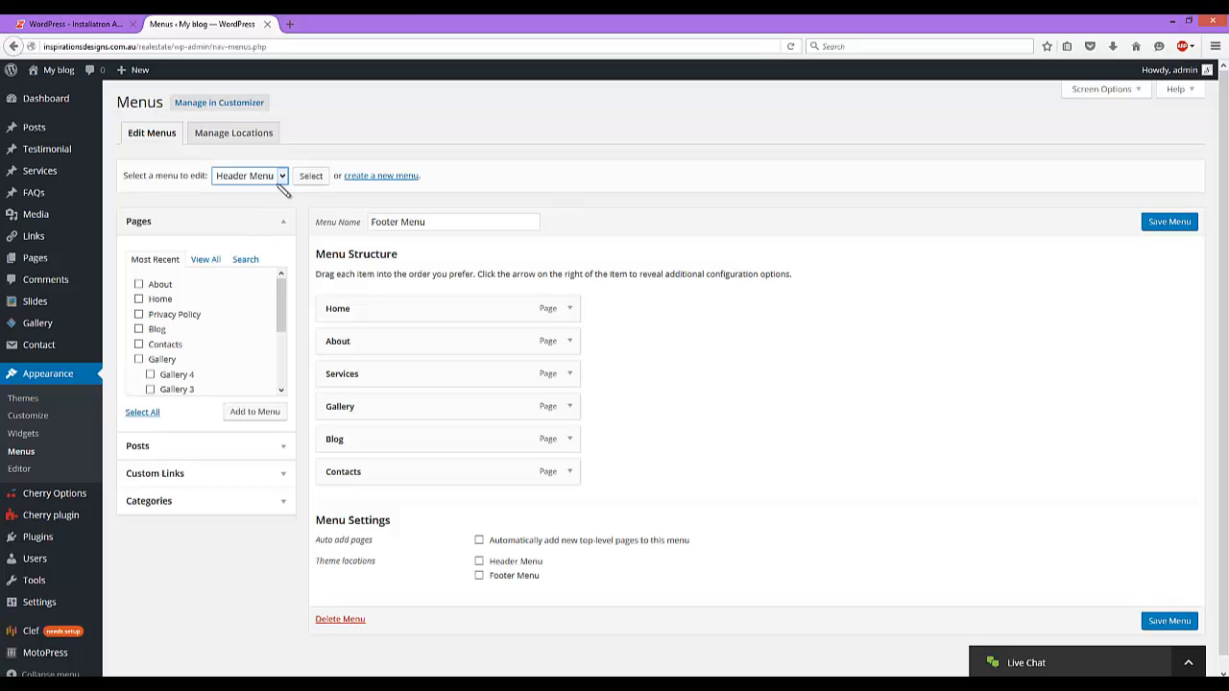
{"action": "left_click", "coordinate": [281, 178]}
{"action": "left_click", "coordinate": [251, 217]}
{"action": "left_click", "coordinate": [312, 178]}
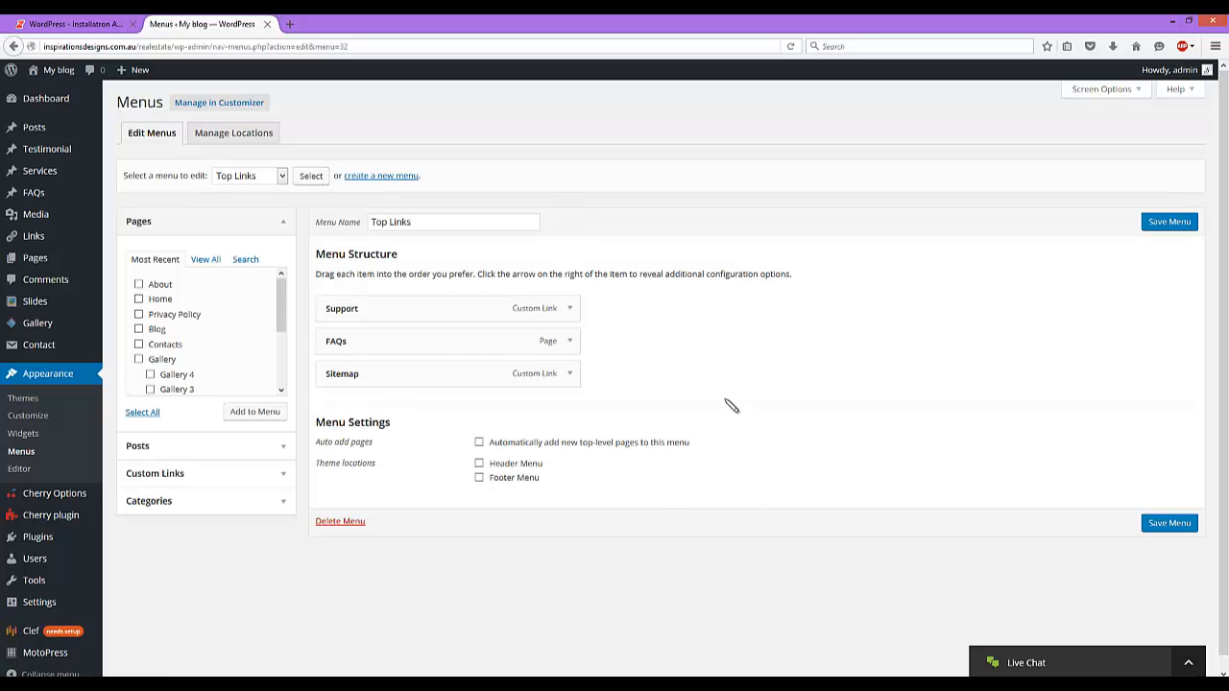
Step: Visit the live site and look over its front page, including the navigation and blog posts
{"action": "mouse_move", "coordinate": [65, 74]}
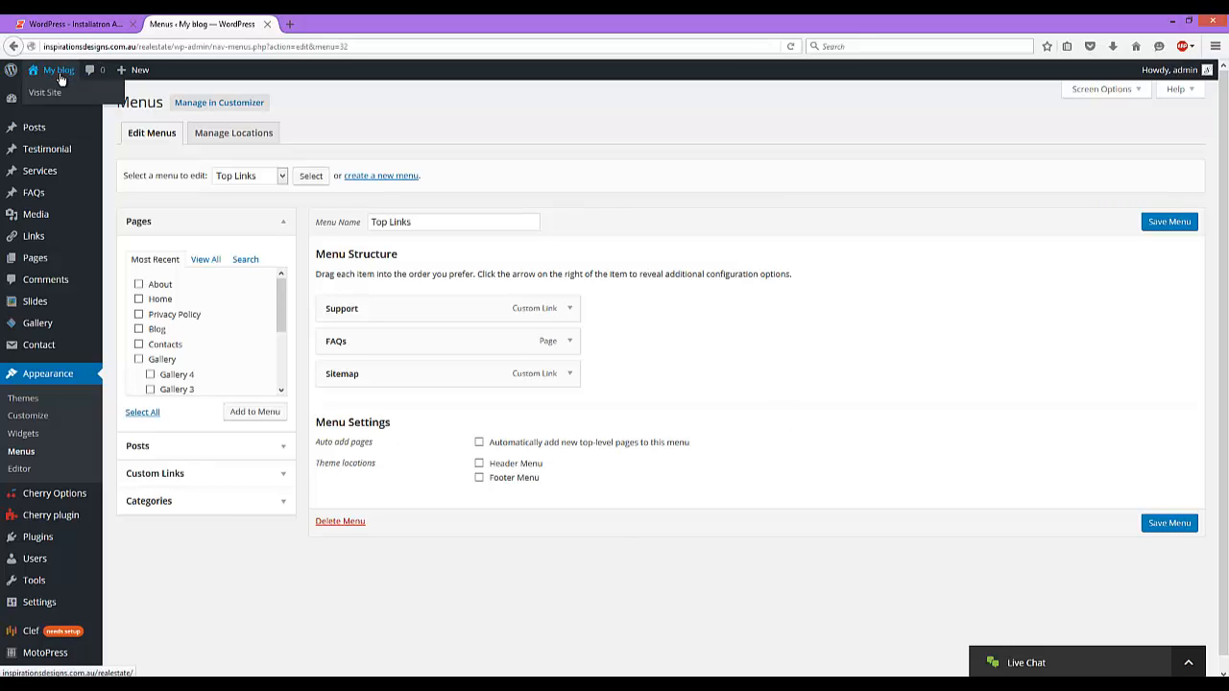
{"action": "left_click", "coordinate": [60, 79]}
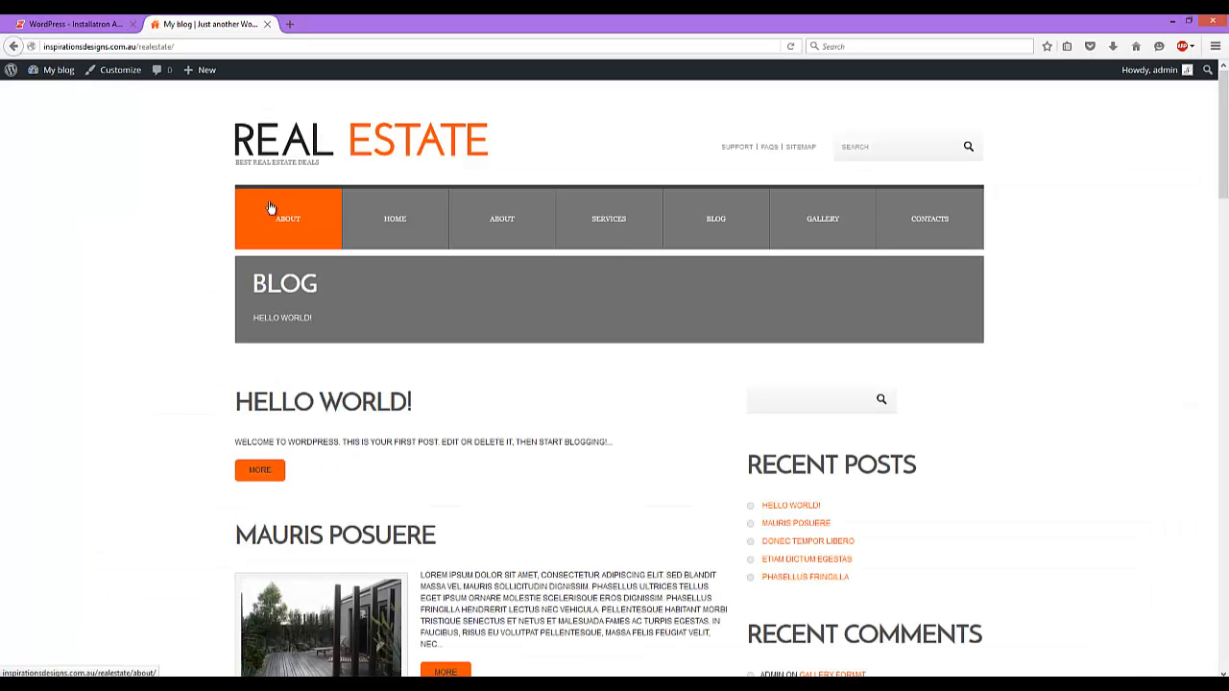
{"action": "scroll", "coordinate": [1008, 389], "scroll_direction": "down", "scroll_amount": 8}
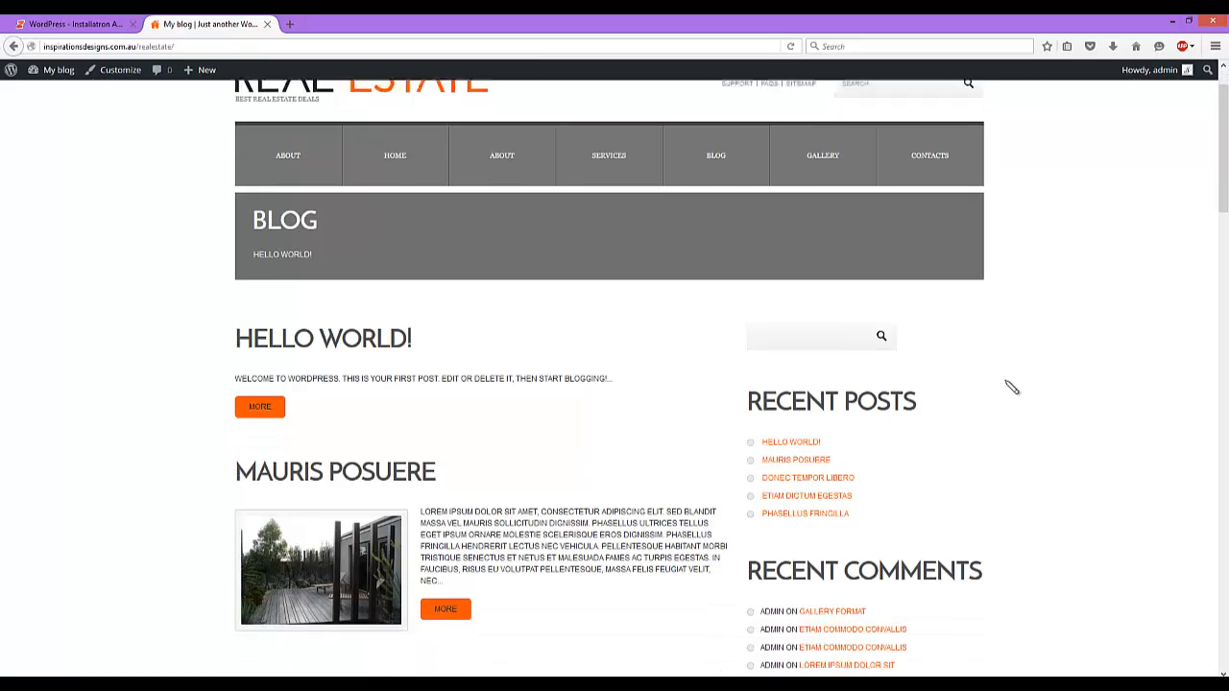
{"action": "scroll", "coordinate": [1014, 376], "scroll_direction": "down", "scroll_amount": 5}
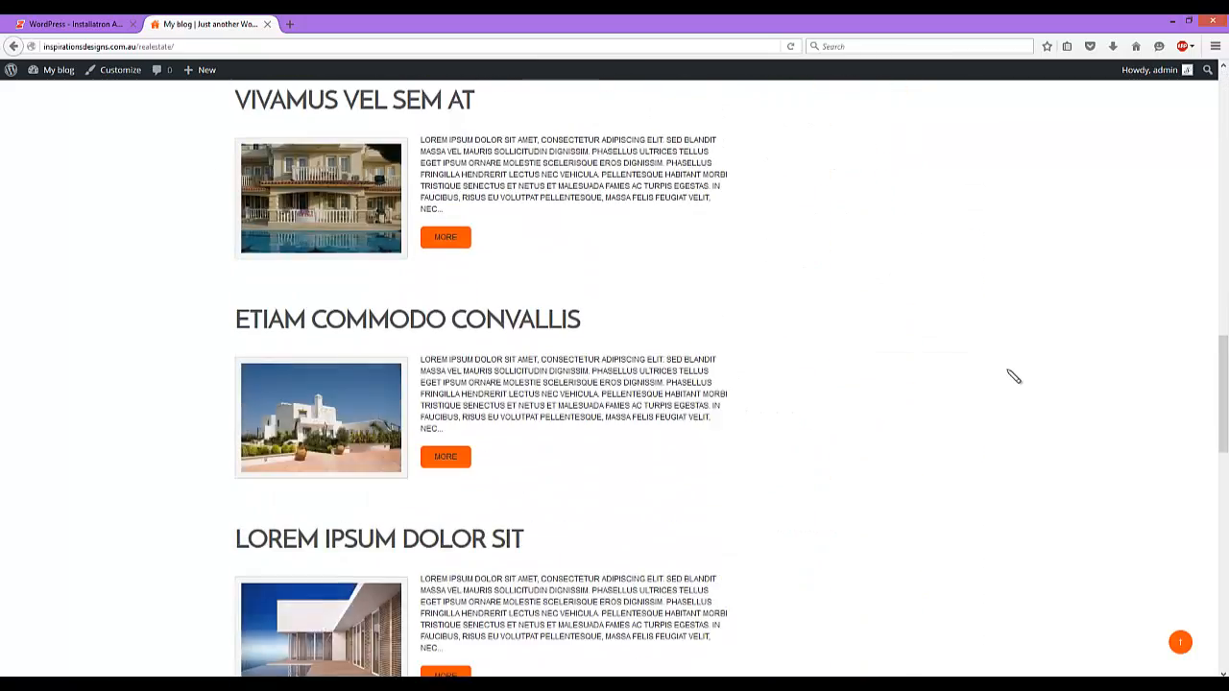
{"action": "scroll", "coordinate": [1013, 377], "scroll_direction": "up", "scroll_amount": 11}
{"action": "scroll", "coordinate": [1014, 377], "scroll_direction": "up", "scroll_amount": 2}
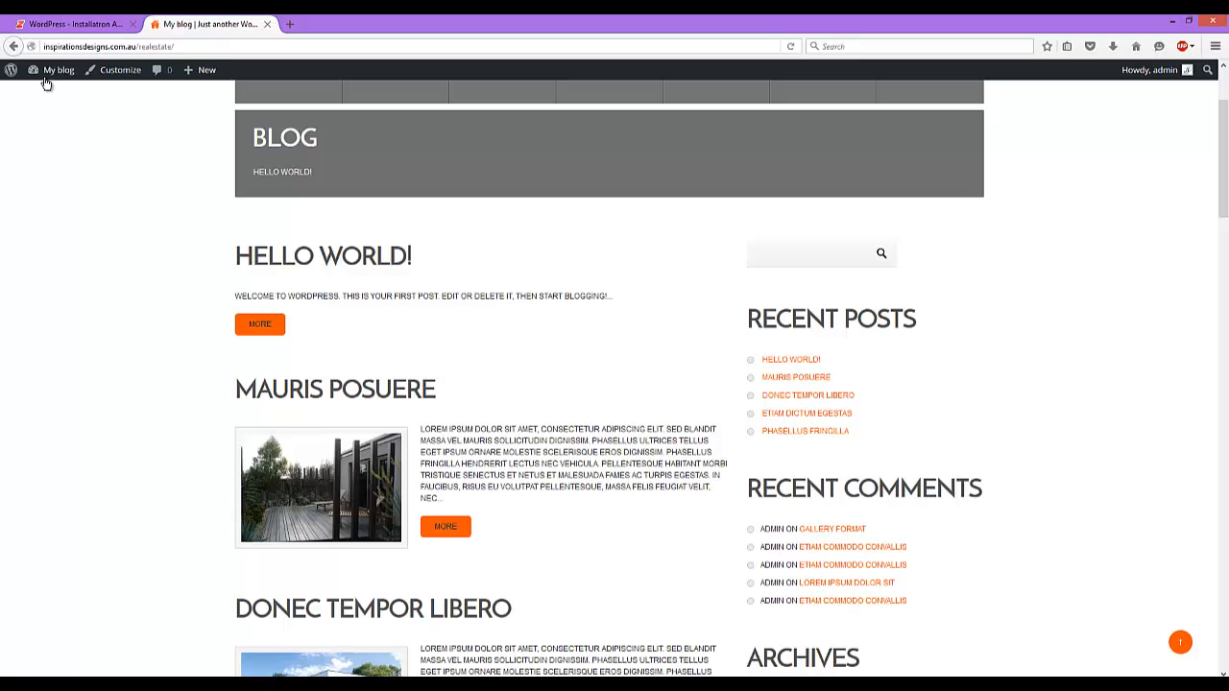
Step: In the site's Reading Settings, set the front page to display the static page Home and save the changes
{"action": "left_click", "coordinate": [45, 93]}
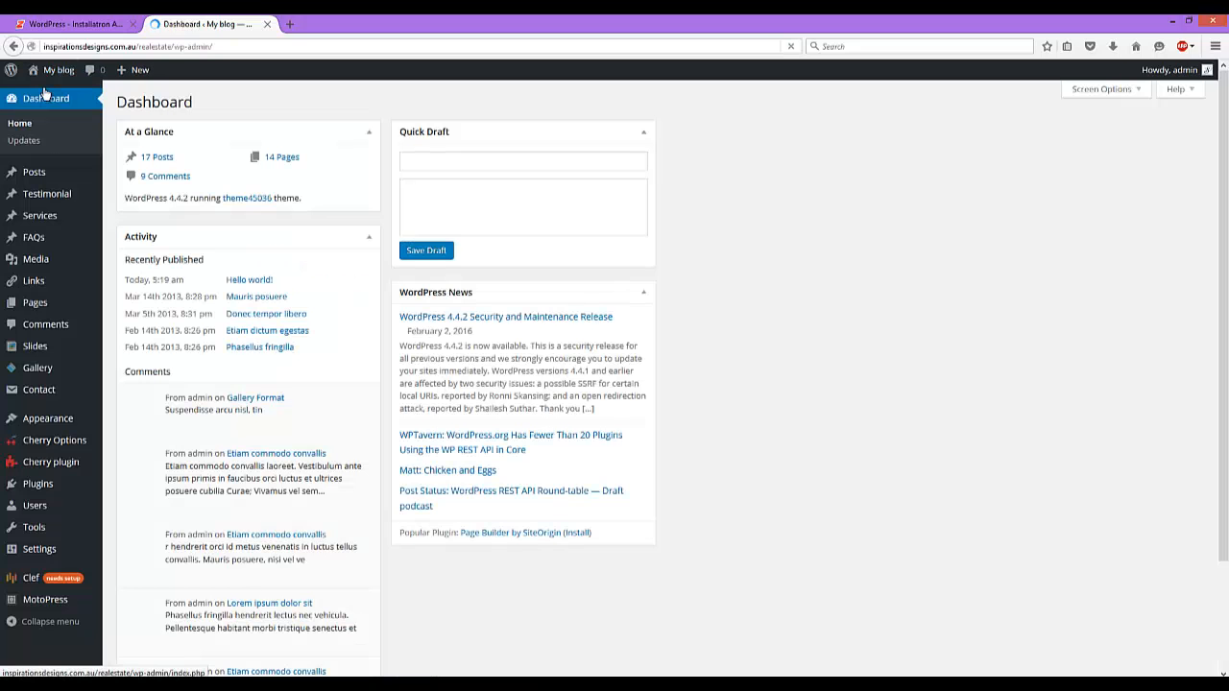
{"action": "mouse_move", "coordinate": [49, 548]}
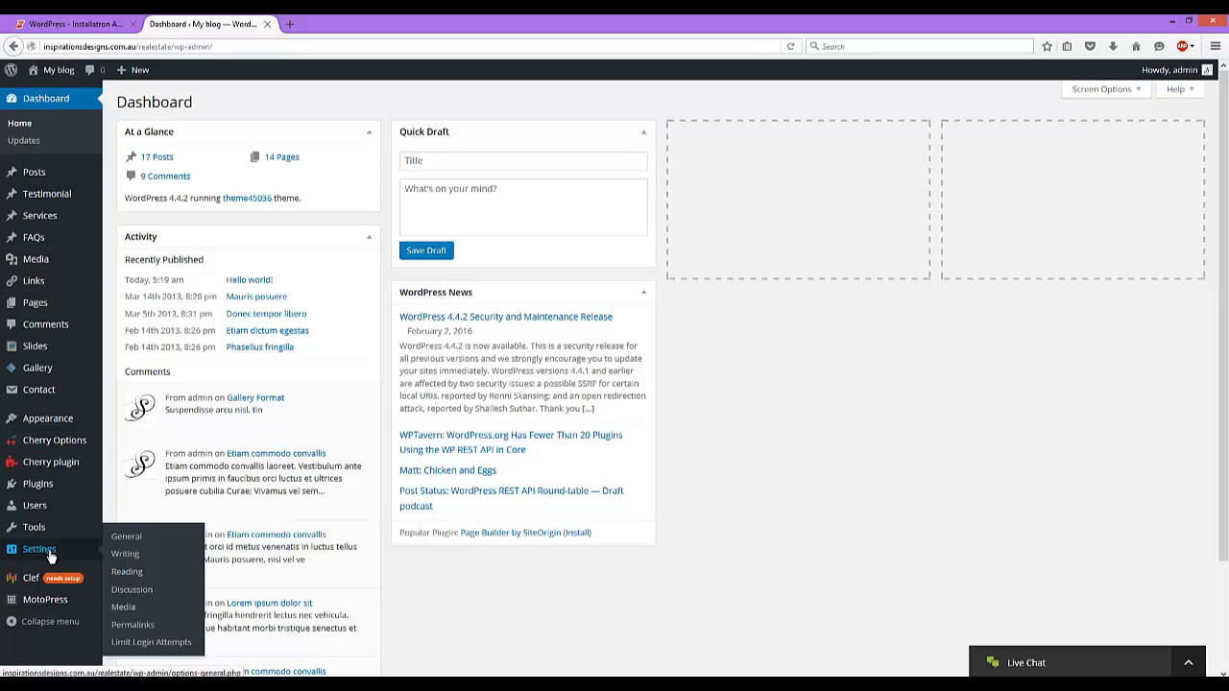
{"action": "left_click", "coordinate": [153, 572]}
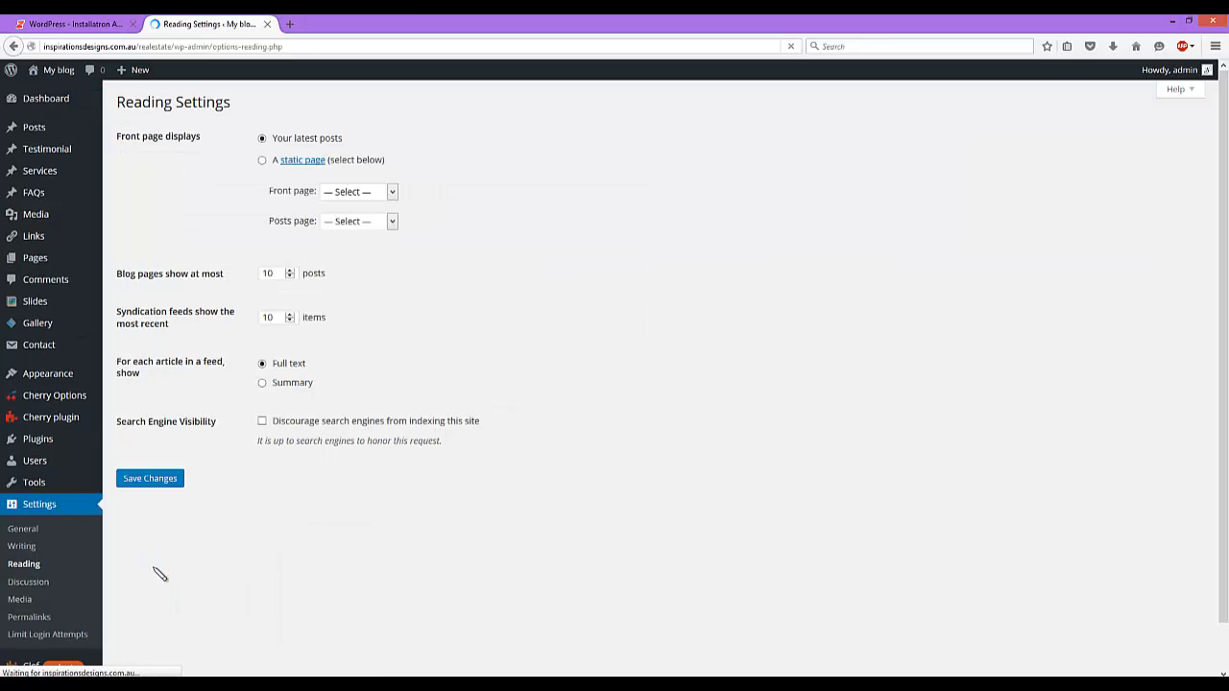
{"action": "left_click", "coordinate": [262, 160]}
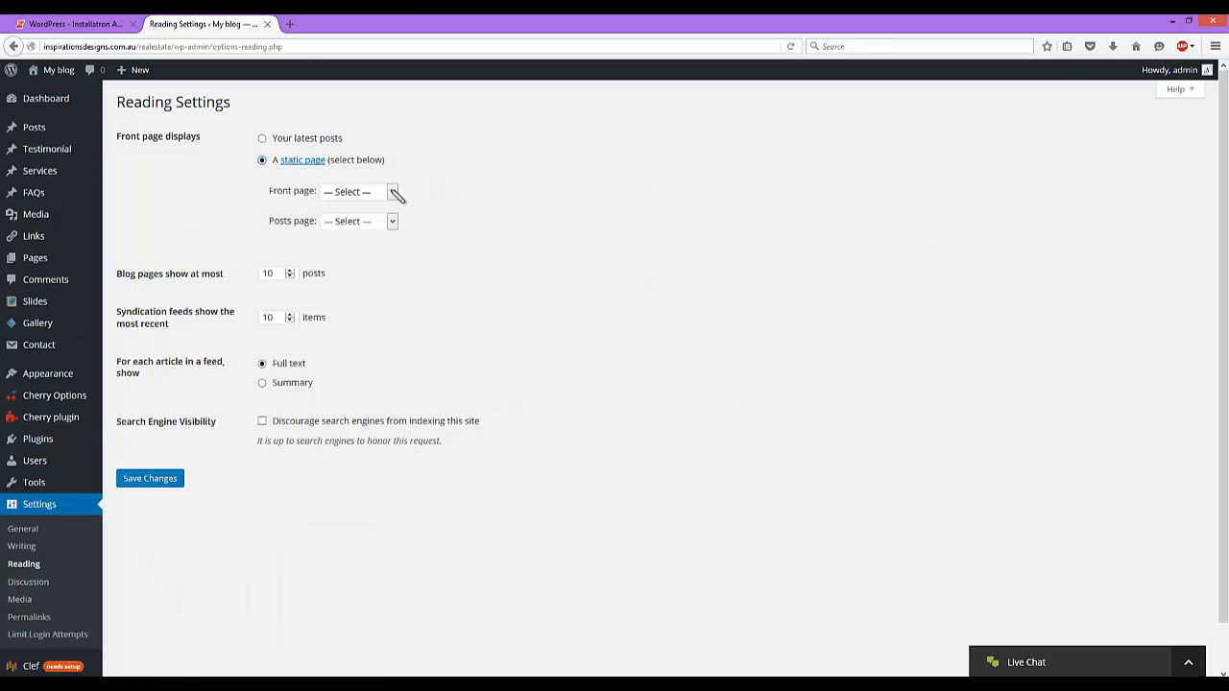
{"action": "left_click", "coordinate": [392, 192]}
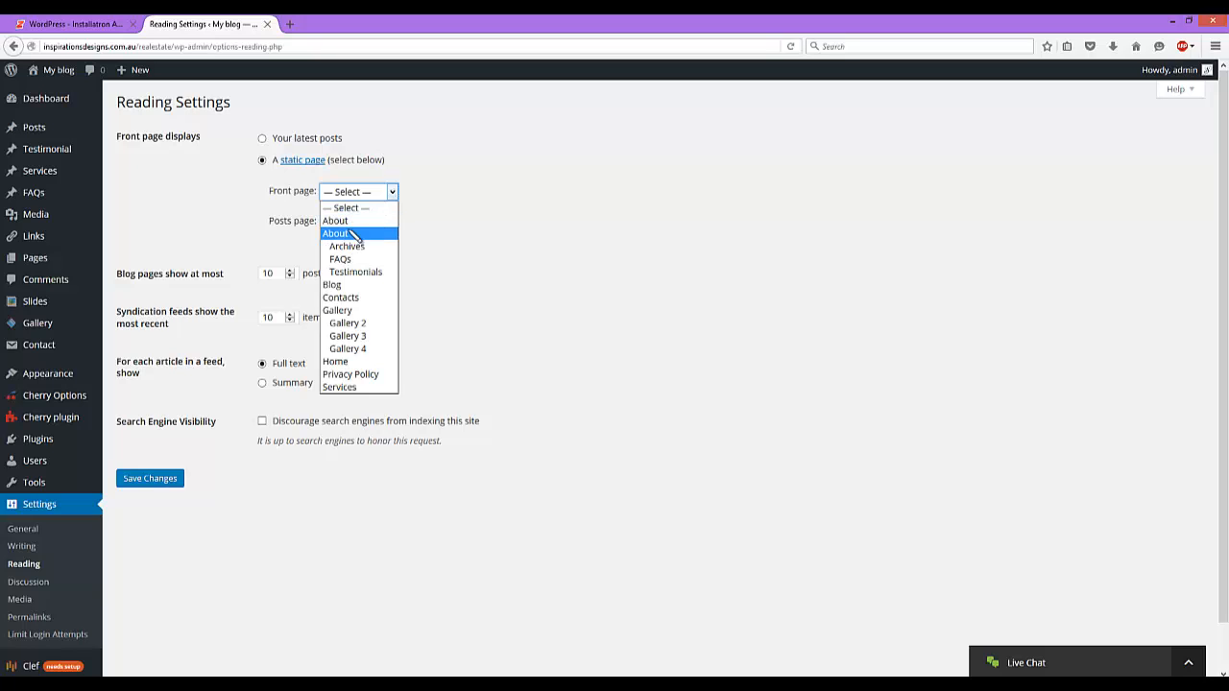
{"action": "left_click", "coordinate": [342, 364]}
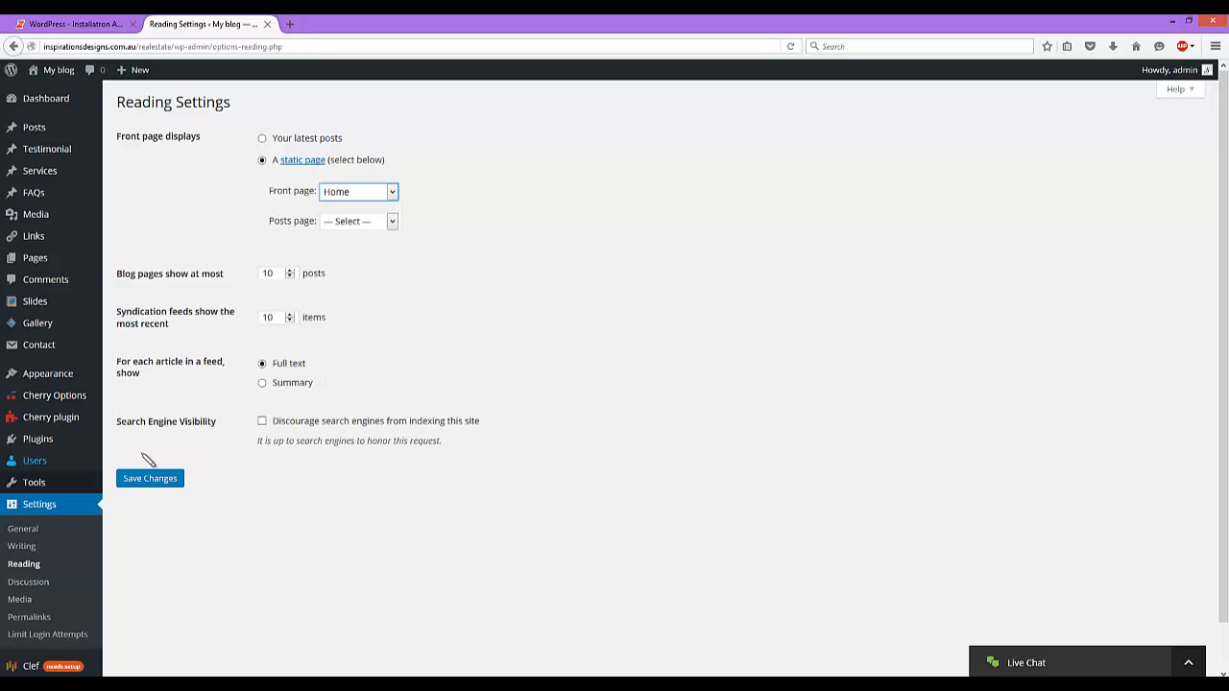
{"action": "left_click", "coordinate": [154, 480]}
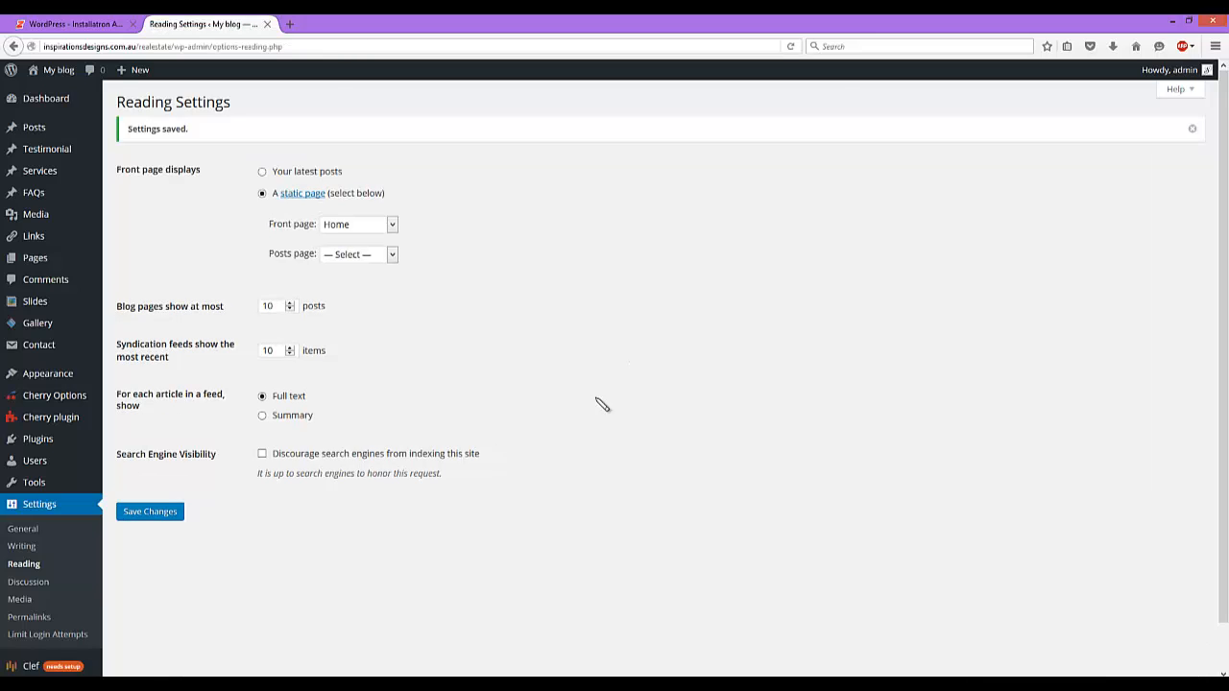
Step: Visit the live site and look over the static home page from the slider down to the copyright footer
{"action": "left_click", "coordinate": [48, 79]}
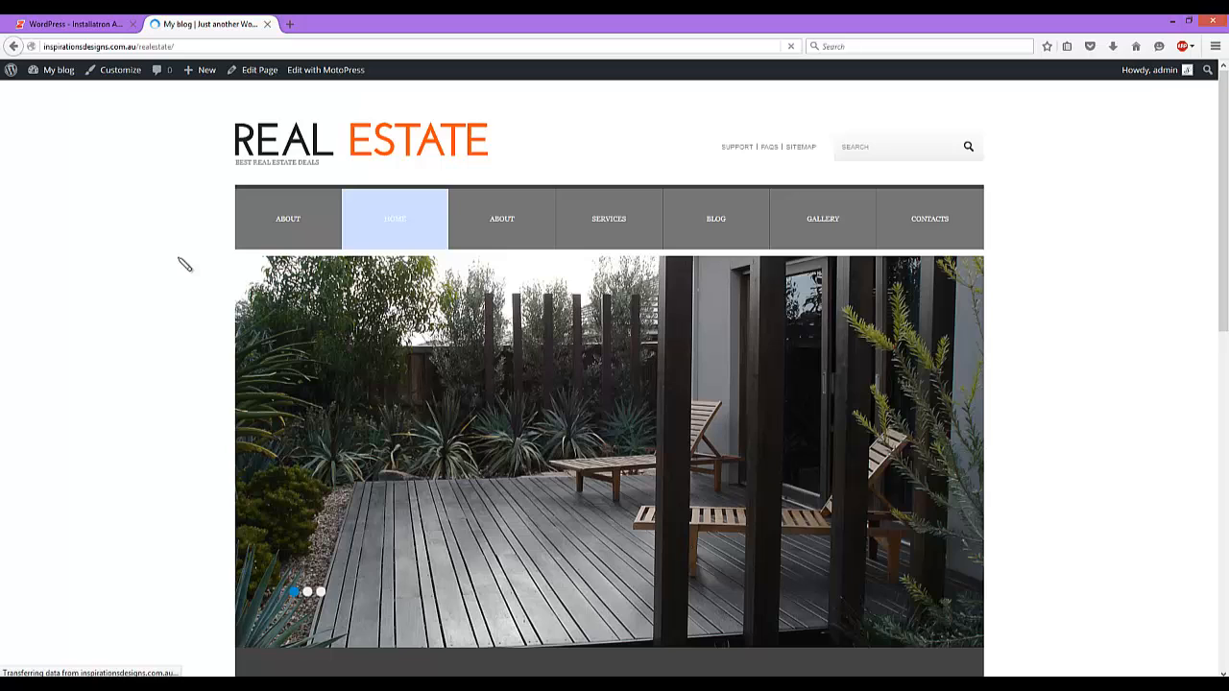
{"action": "scroll", "coordinate": [183, 263], "scroll_direction": "down", "scroll_amount": 5}
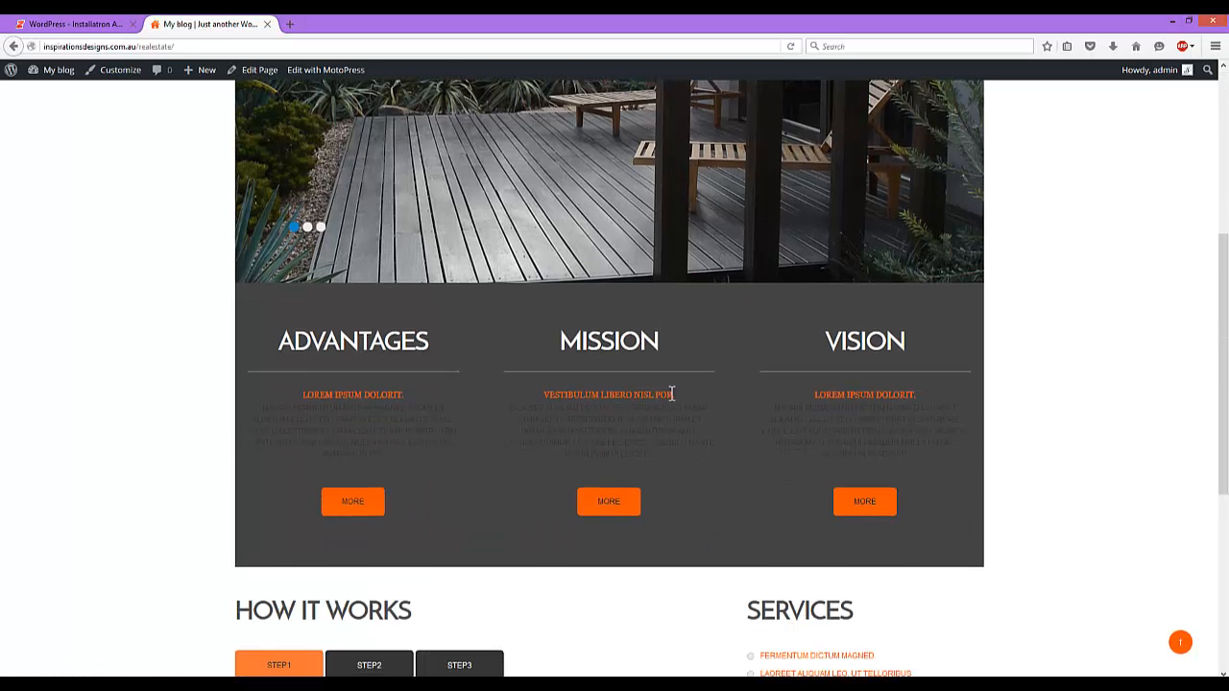
{"action": "scroll", "coordinate": [719, 494], "scroll_direction": "down", "scroll_amount": 4}
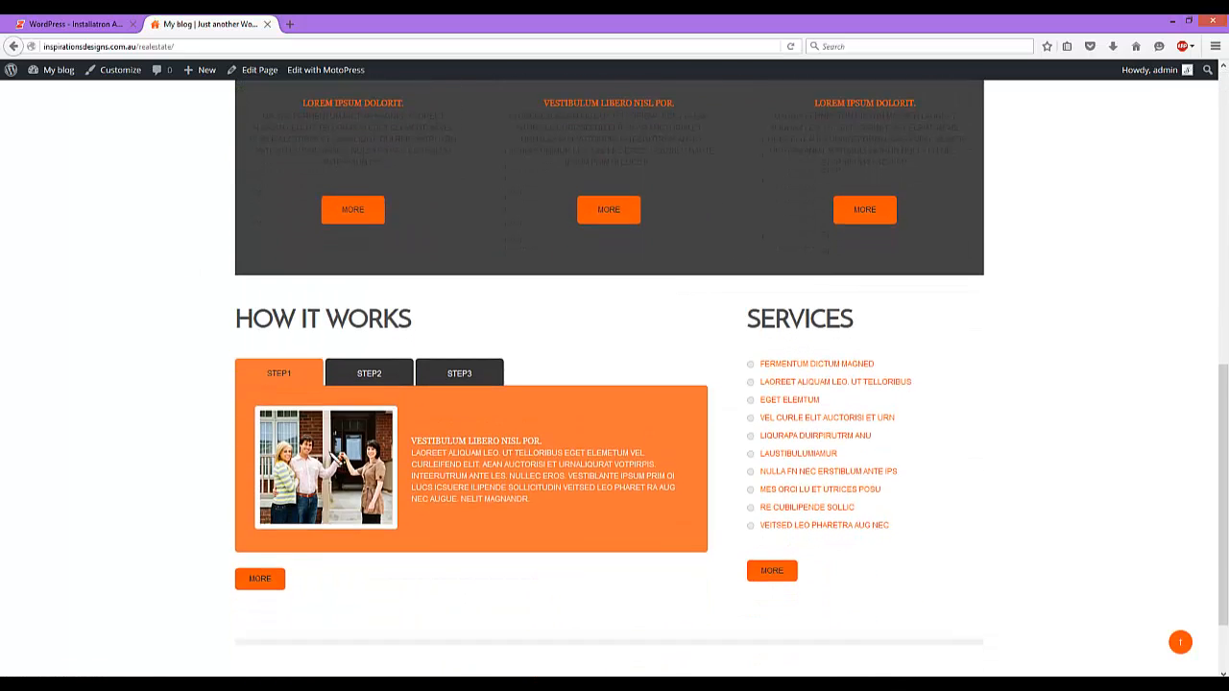
{"action": "scroll", "coordinate": [918, 453], "scroll_direction": "down", "scroll_amount": 2}
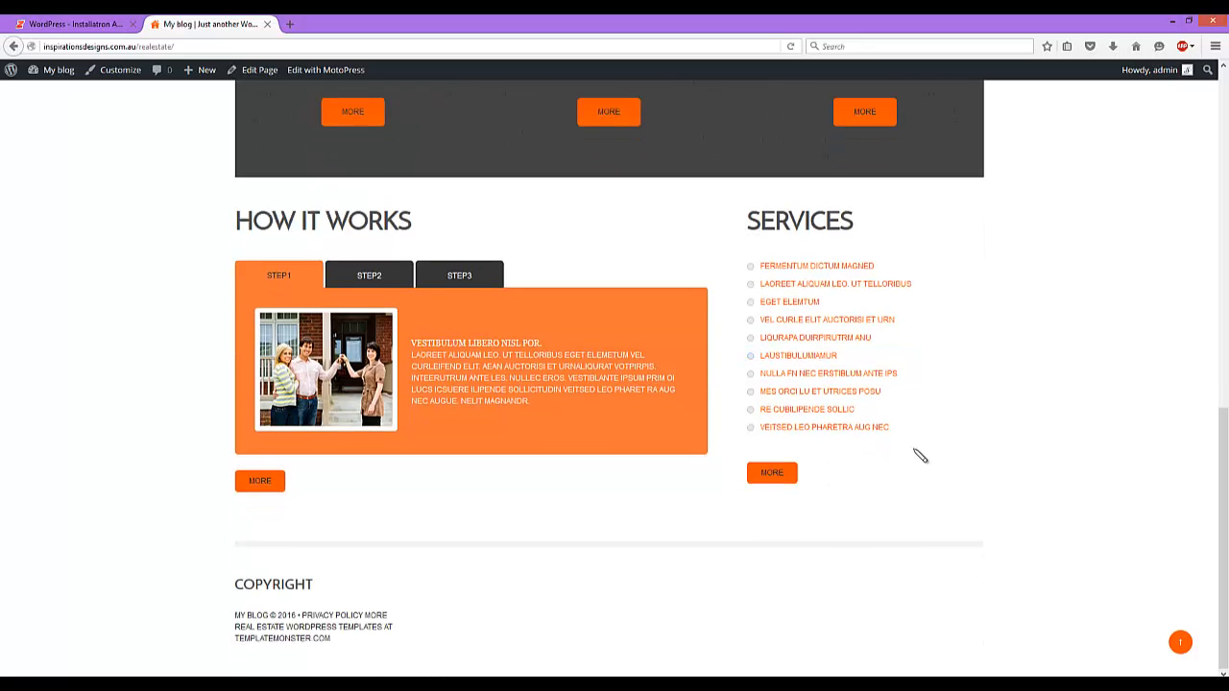
{"action": "scroll", "coordinate": [918, 453], "scroll_direction": "up", "scroll_amount": 10}
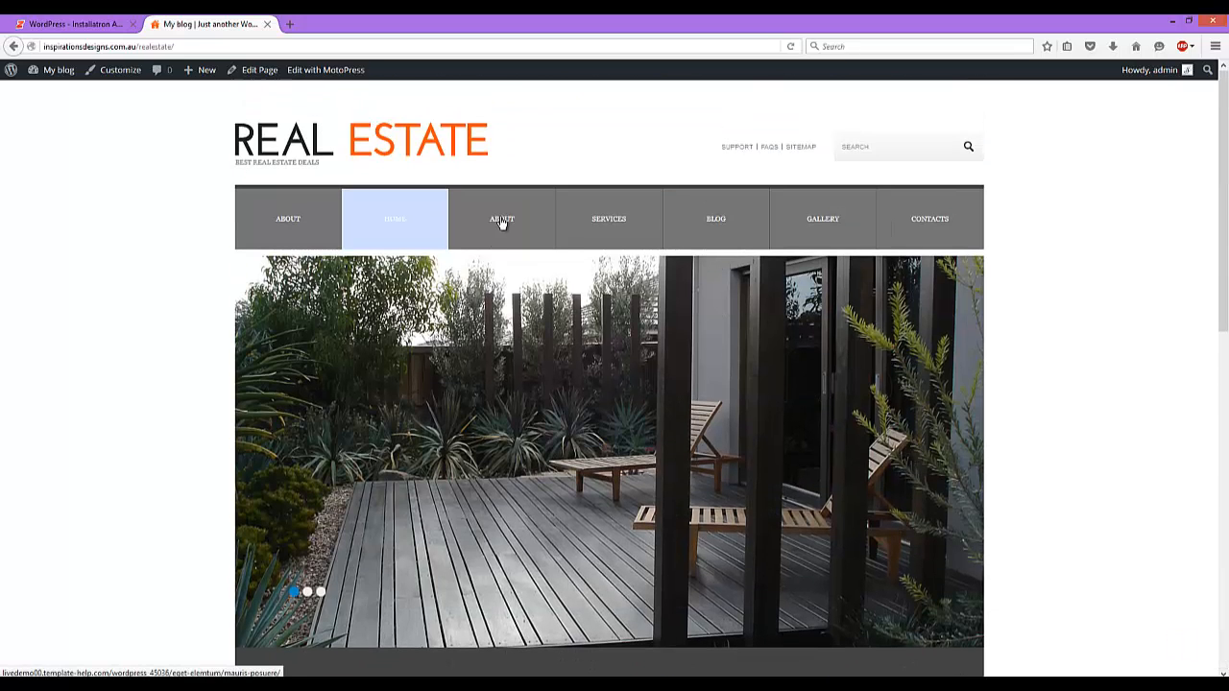